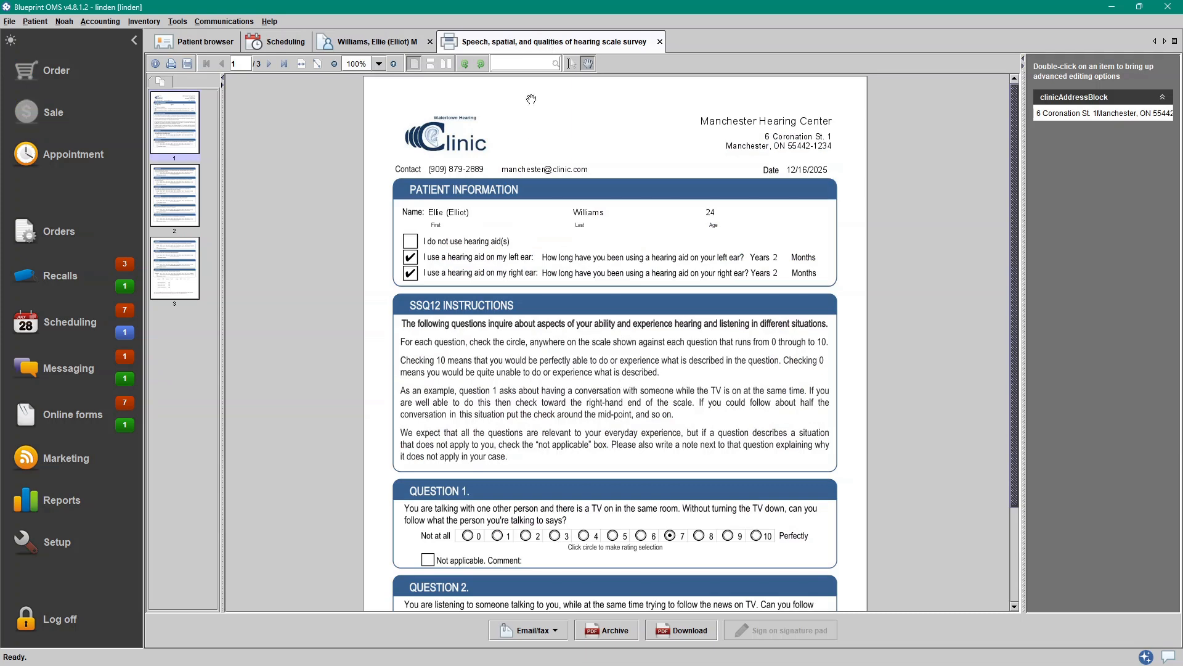
# - Start a manually addressed email of the Speech, spatial, and qualities of hearing scale survey document
pyautogui.click(554, 637)
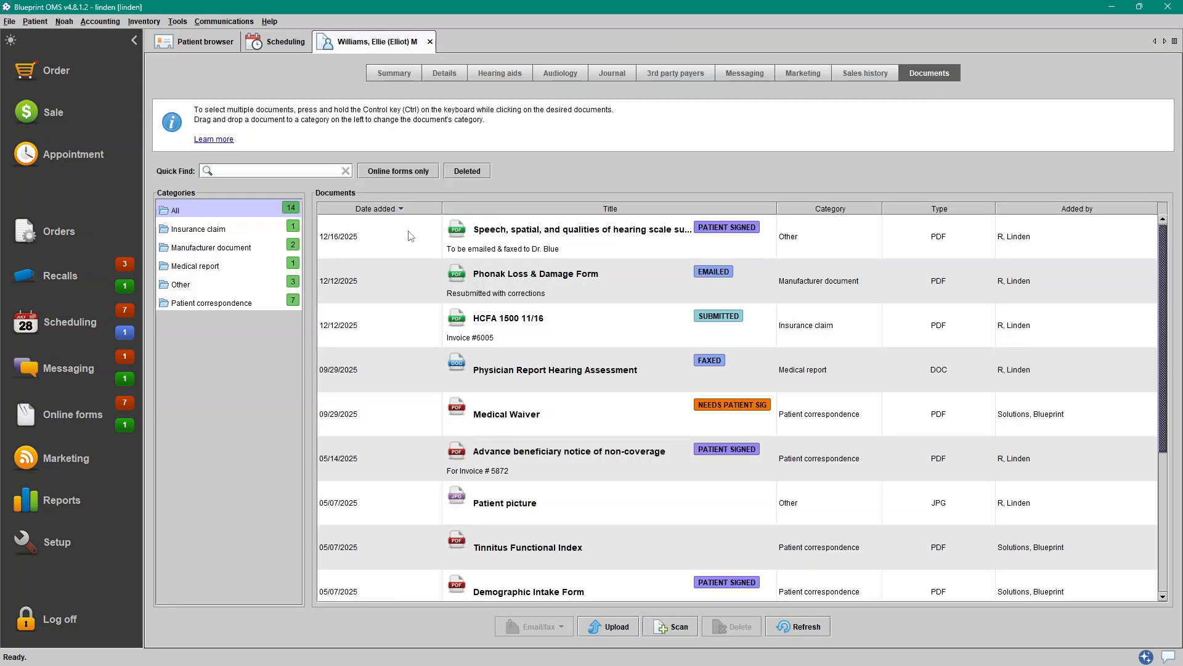
pyautogui.rightClick(410, 233)
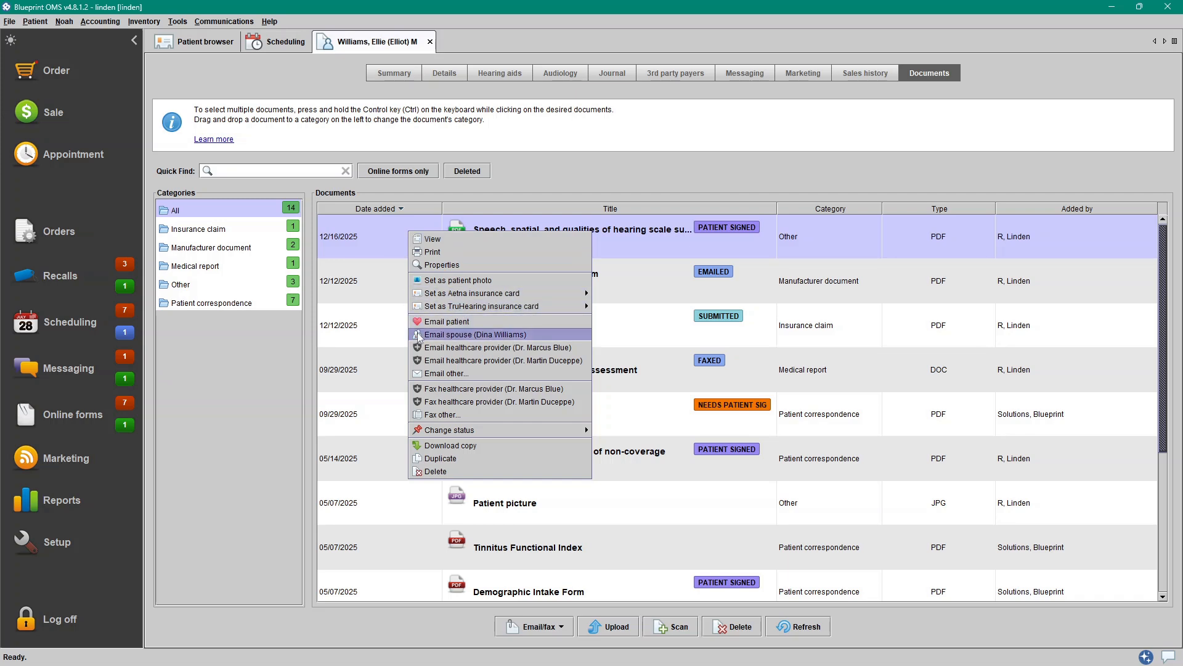
pyautogui.click(418, 374)
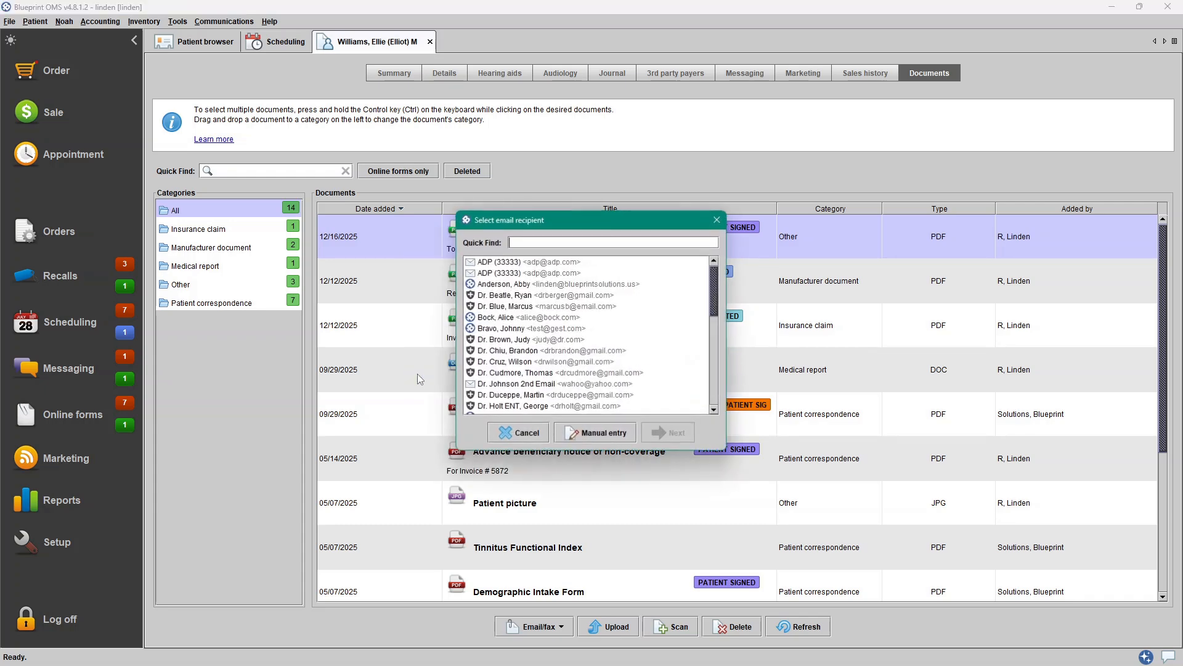
pyautogui.click(575, 432)
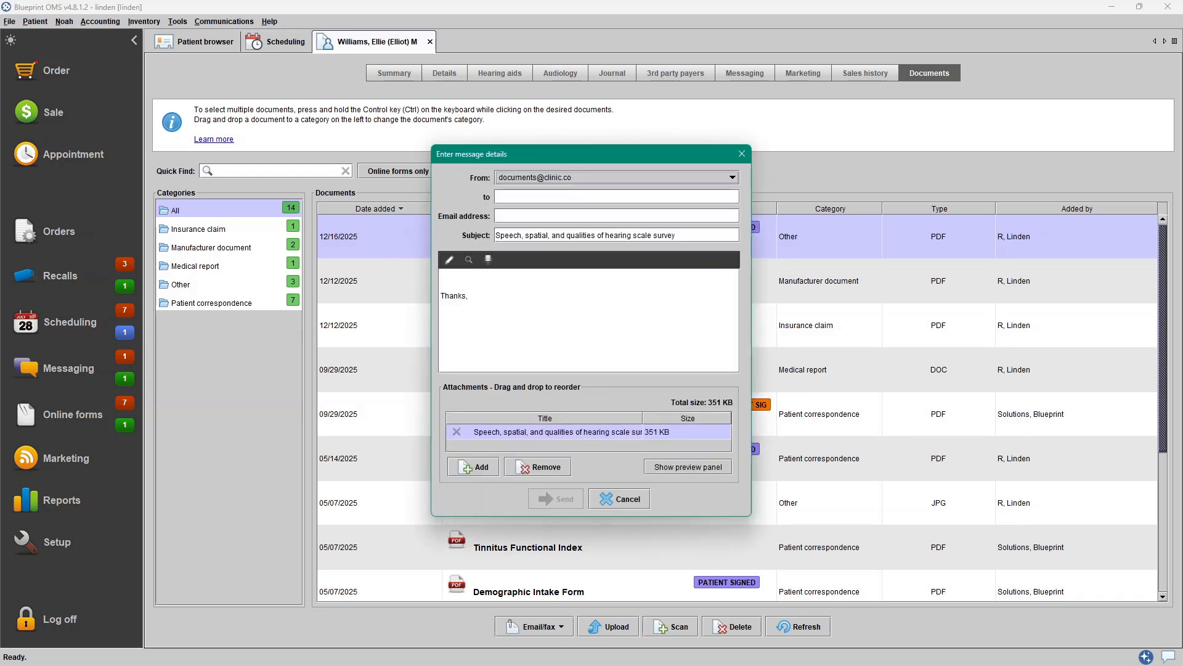
pyautogui.click(511, 198)
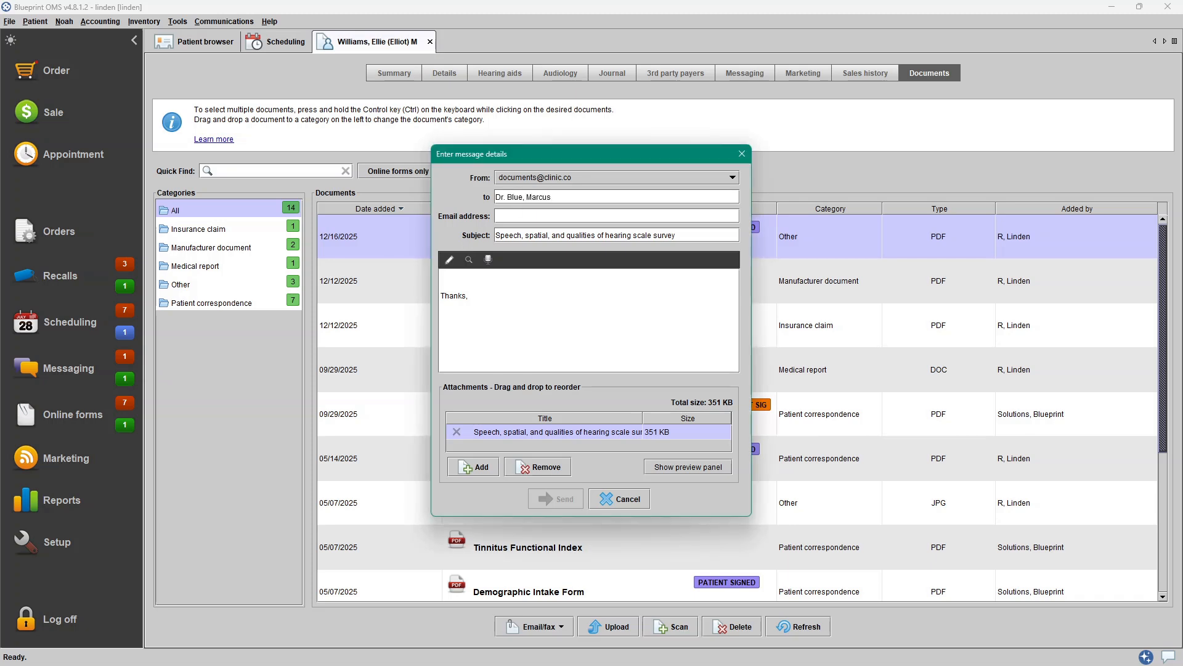
pyautogui.hotkey('alt', 'Tab')
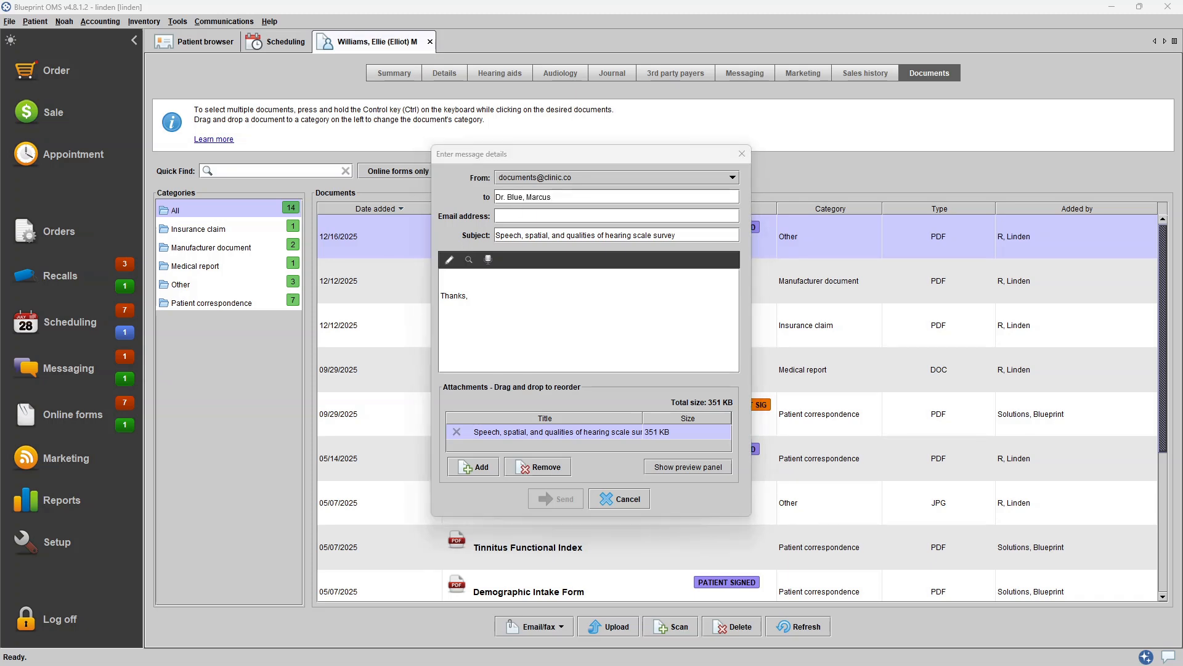
pyautogui.click(635, 215)
pyautogui.hotkey('ctrl', 'v')
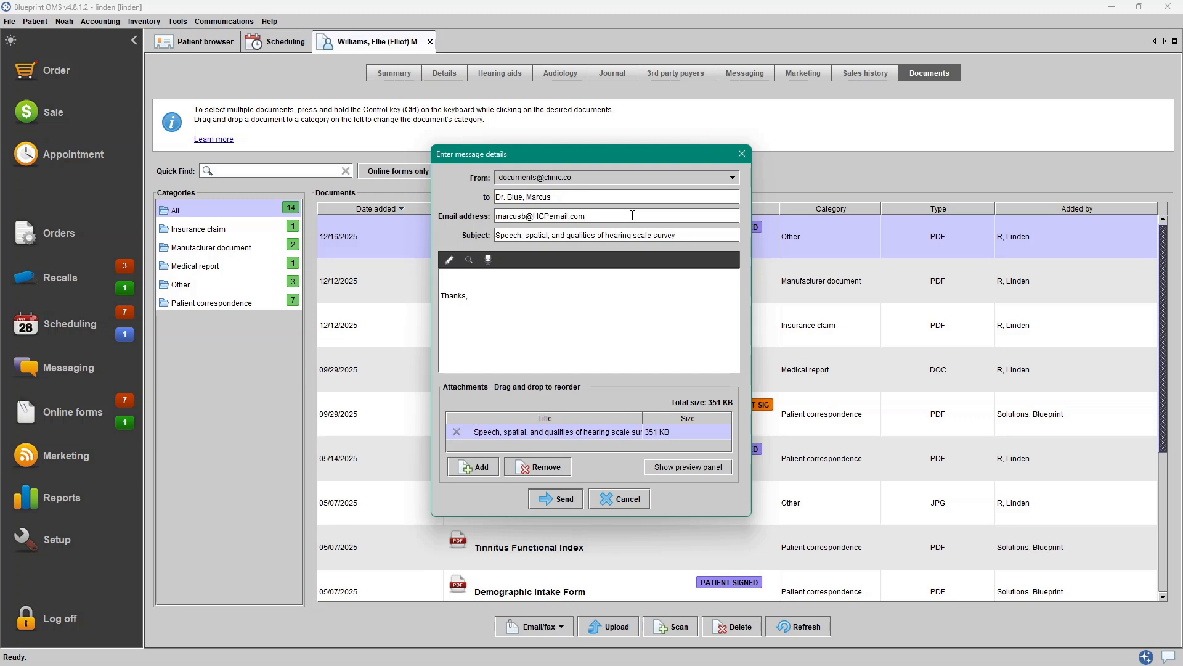
pyautogui.click(594, 176)
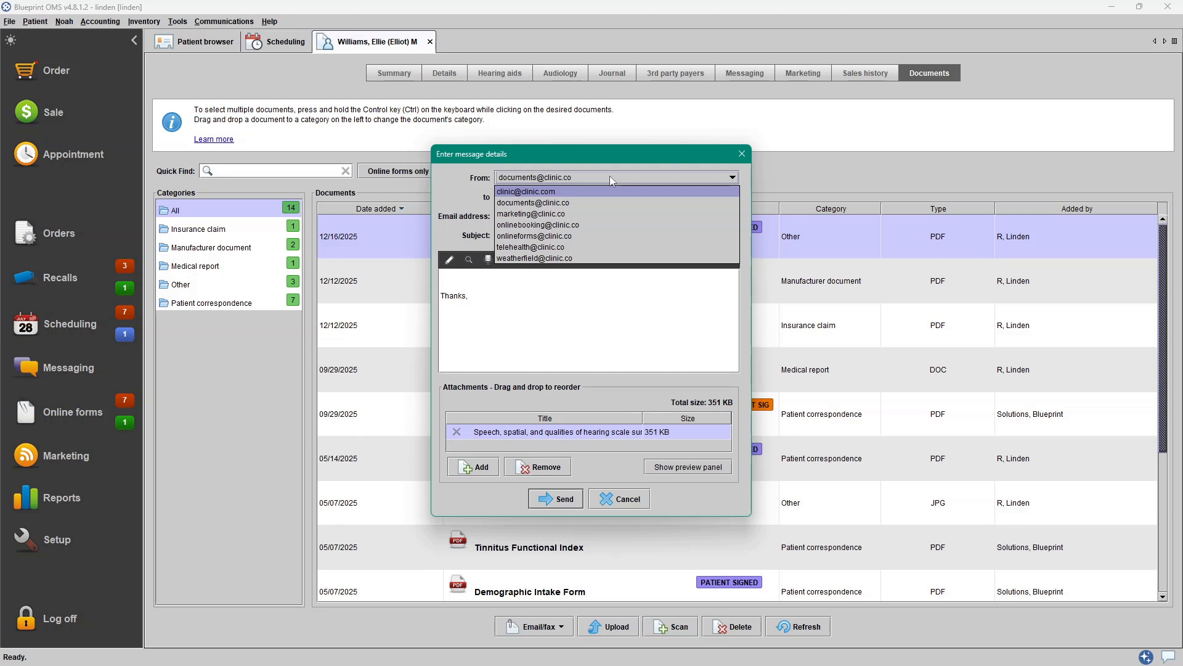
pyautogui.click(609, 176)
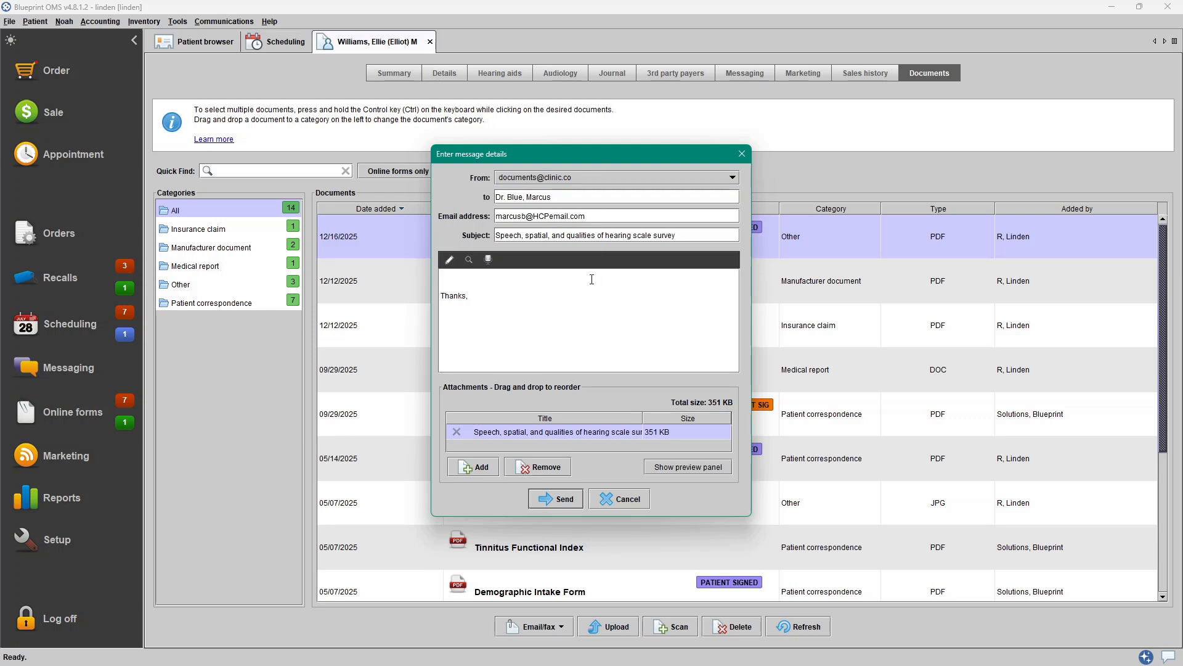
# - Write a body saying the patient's Speech, spatial, and qualities of hearing scale survey is attached, inviting questions, and sign with the clinician's name
pyautogui.write("Please see attached the patient's Speech,")
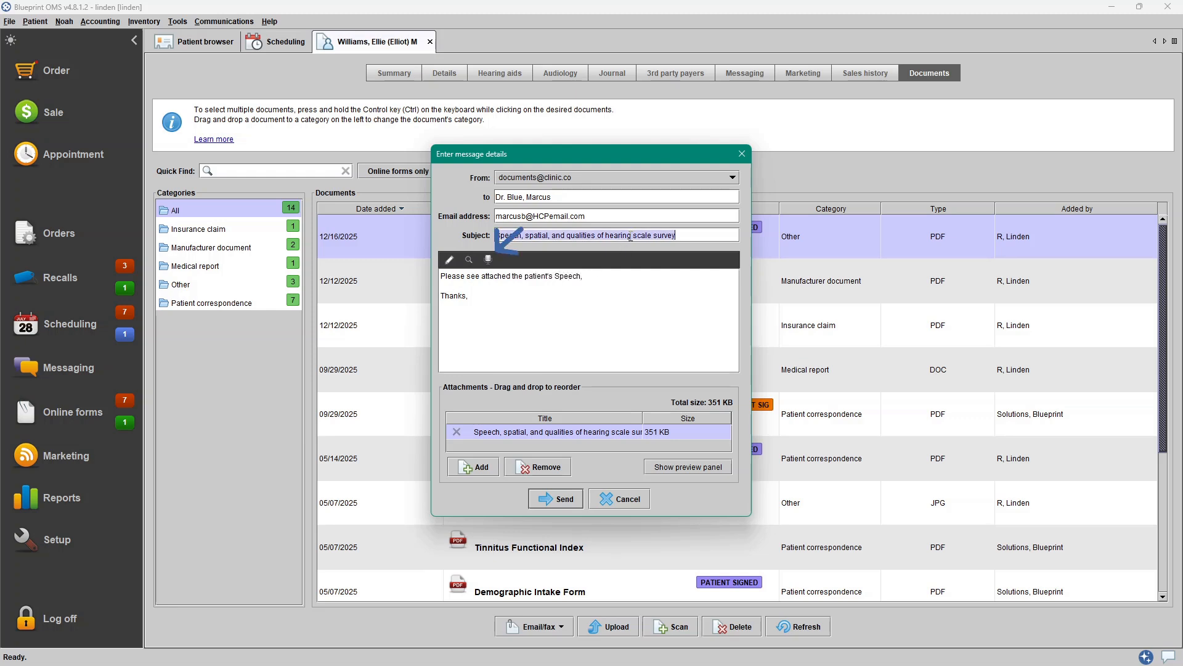
pyautogui.write('spatial, and qualities of hearing scale survey')
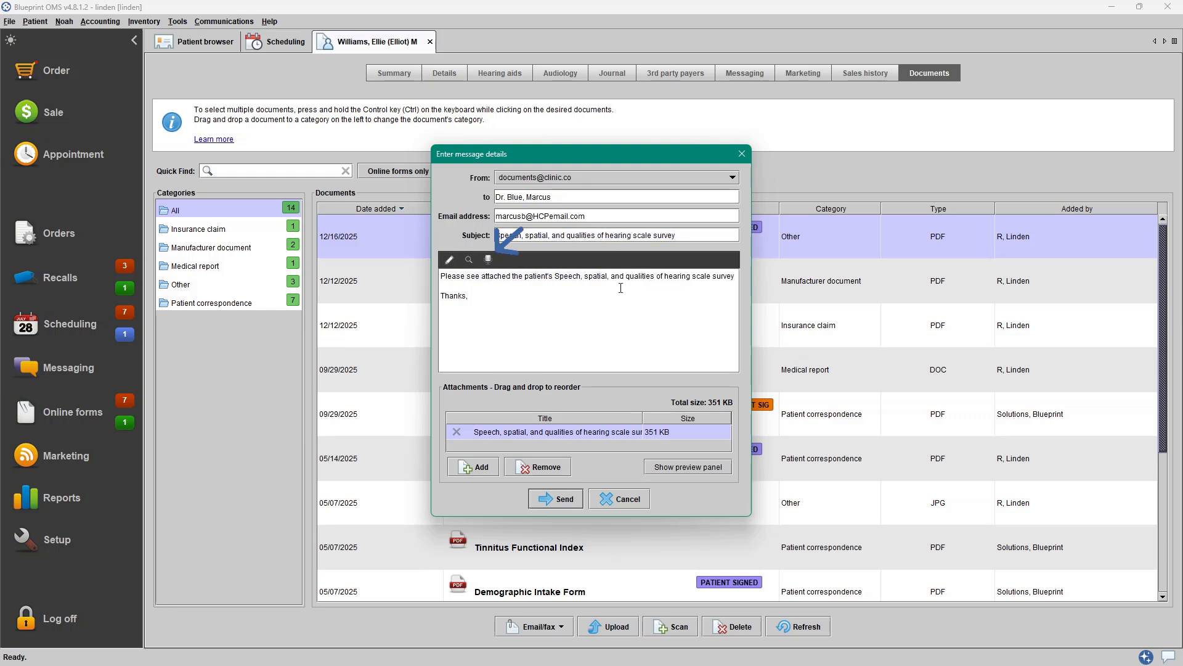
pyautogui.write('Please d')
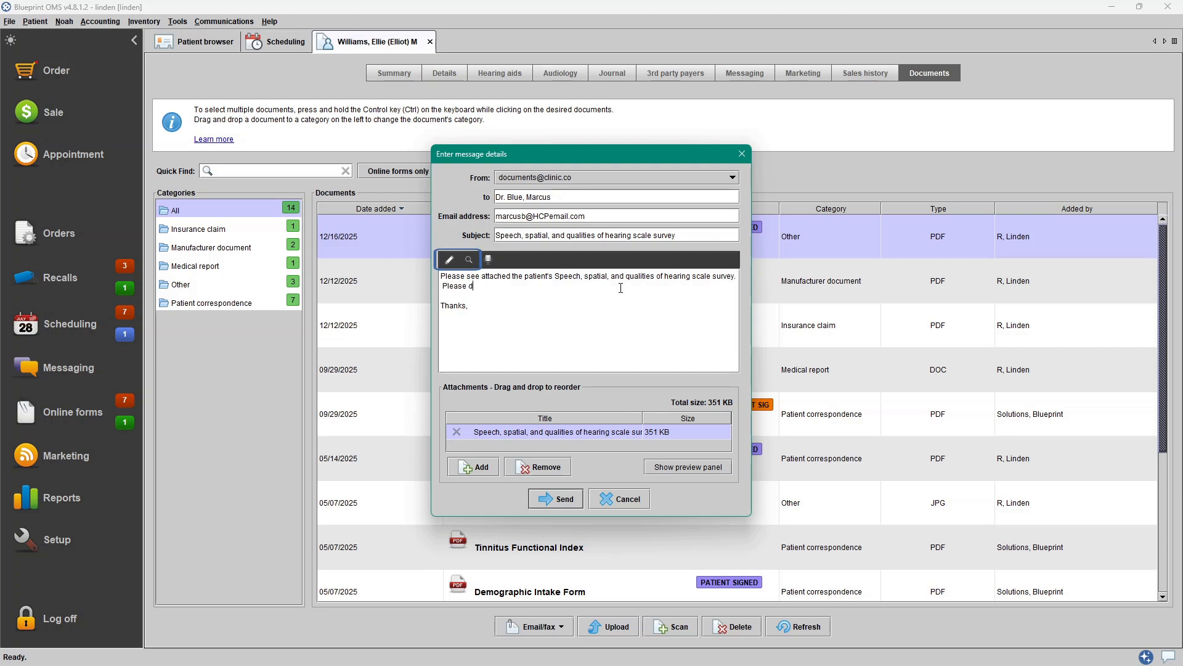
pyautogui.write("on't hesitate to reach out with any questions.")
pyautogui.click(574, 334)
pyautogui.write('Dr. Anderson')
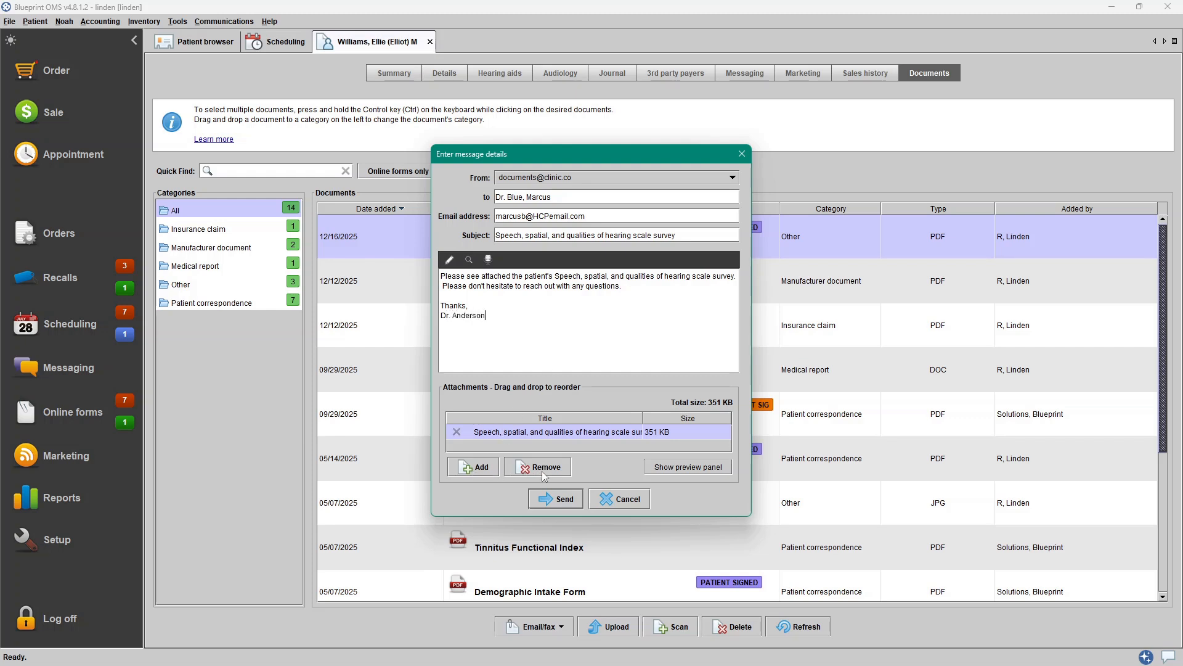
# - Try adding the patient's invoice as an extra attachment with the preview shown, then remove it
pyautogui.click(671, 466)
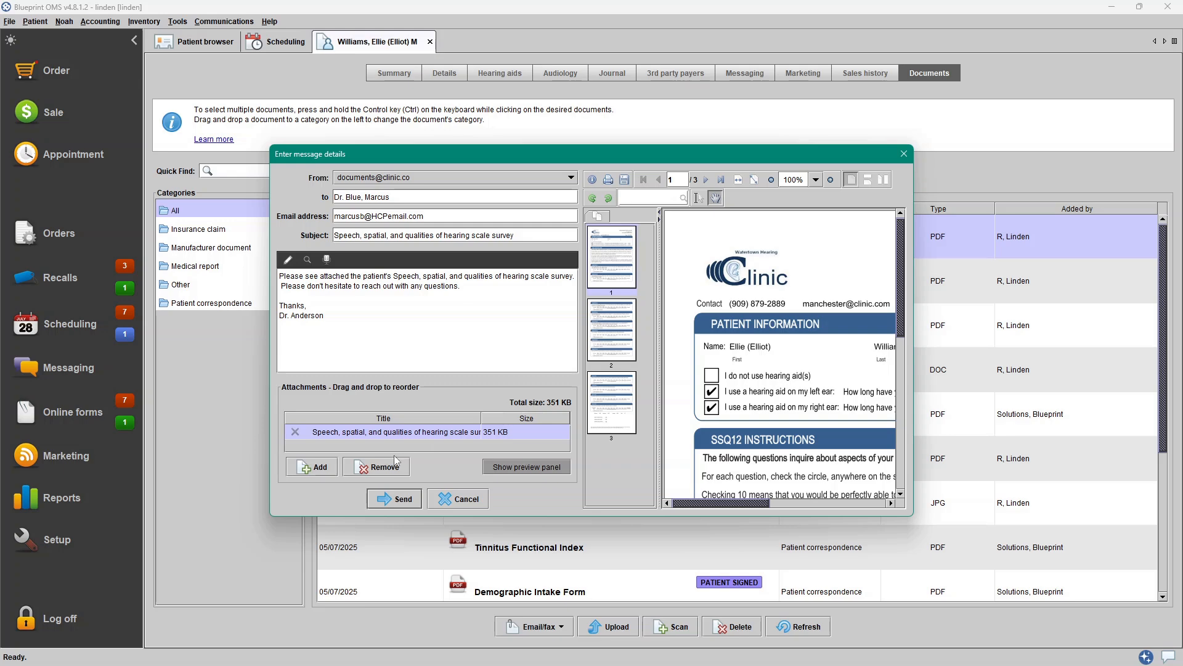
pyautogui.click(316, 467)
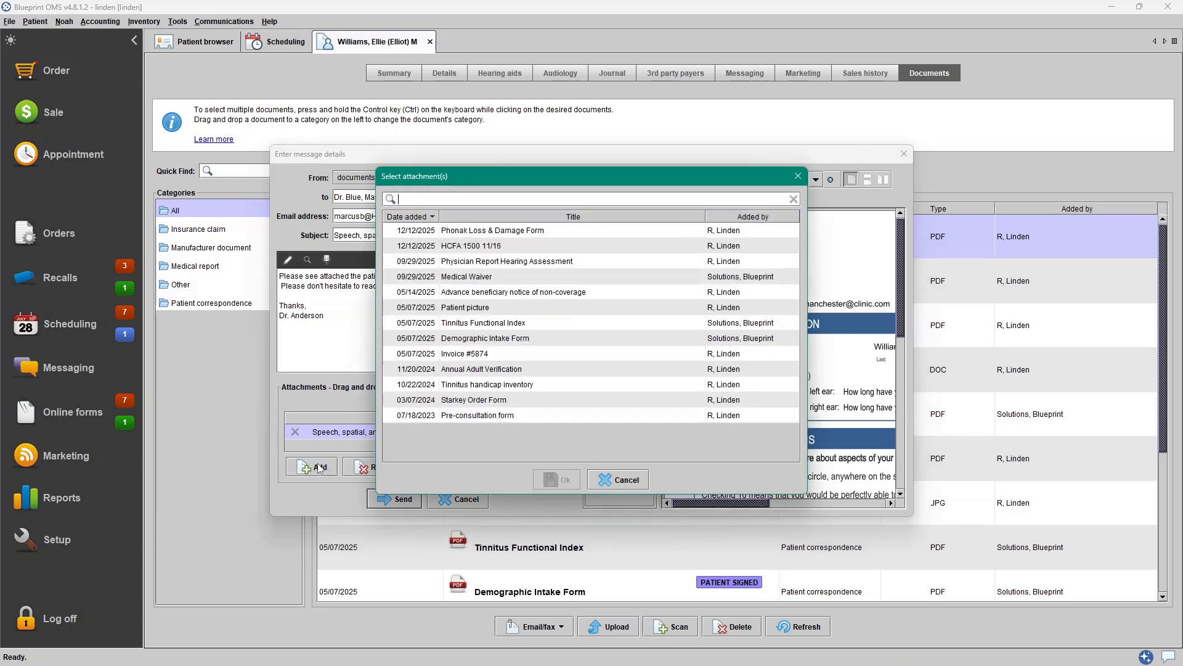
pyautogui.click(556, 354)
pyautogui.click(558, 484)
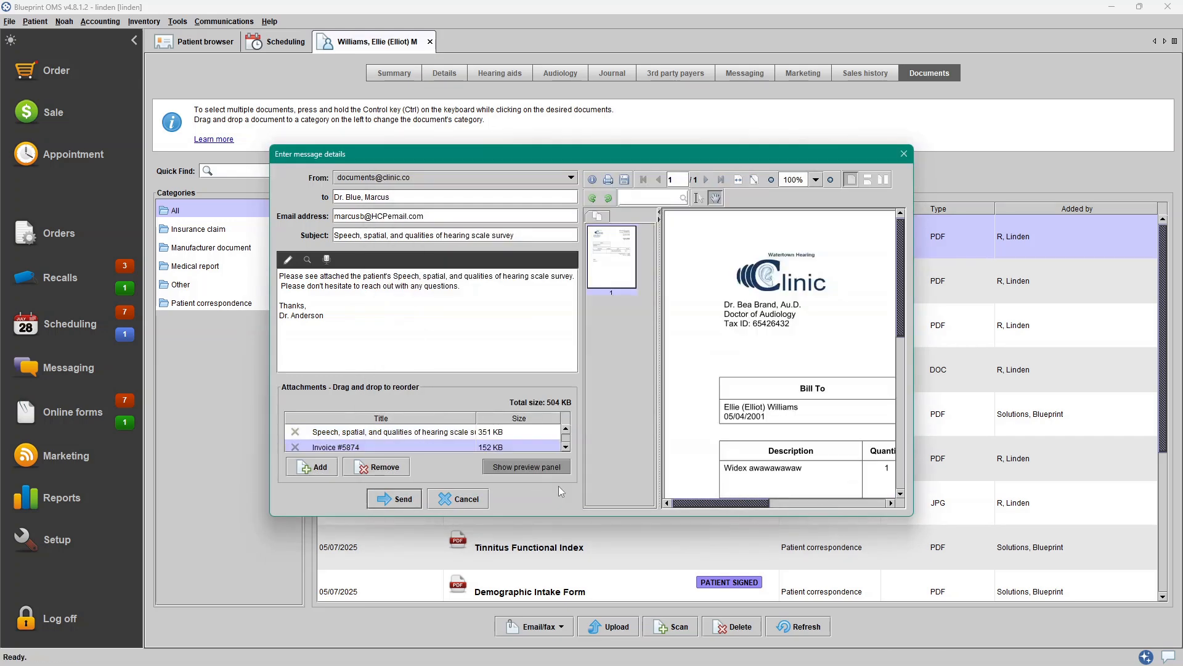
pyautogui.click(376, 467)
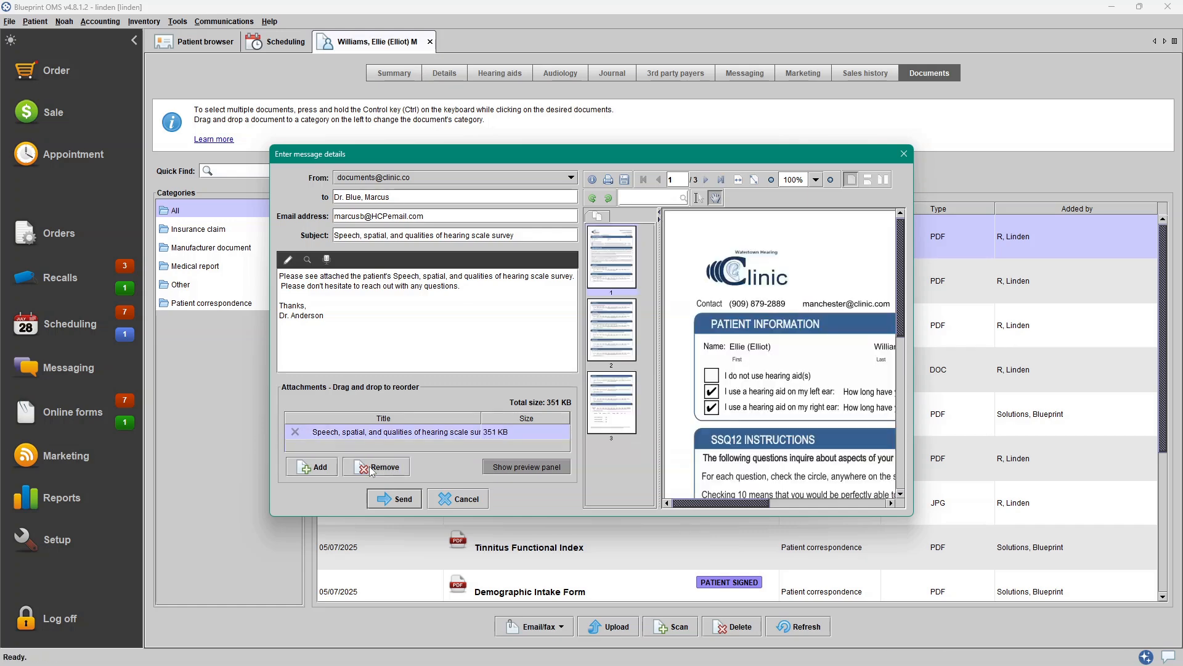
# - Send the email and dismiss the confirmation
pyautogui.click(400, 499)
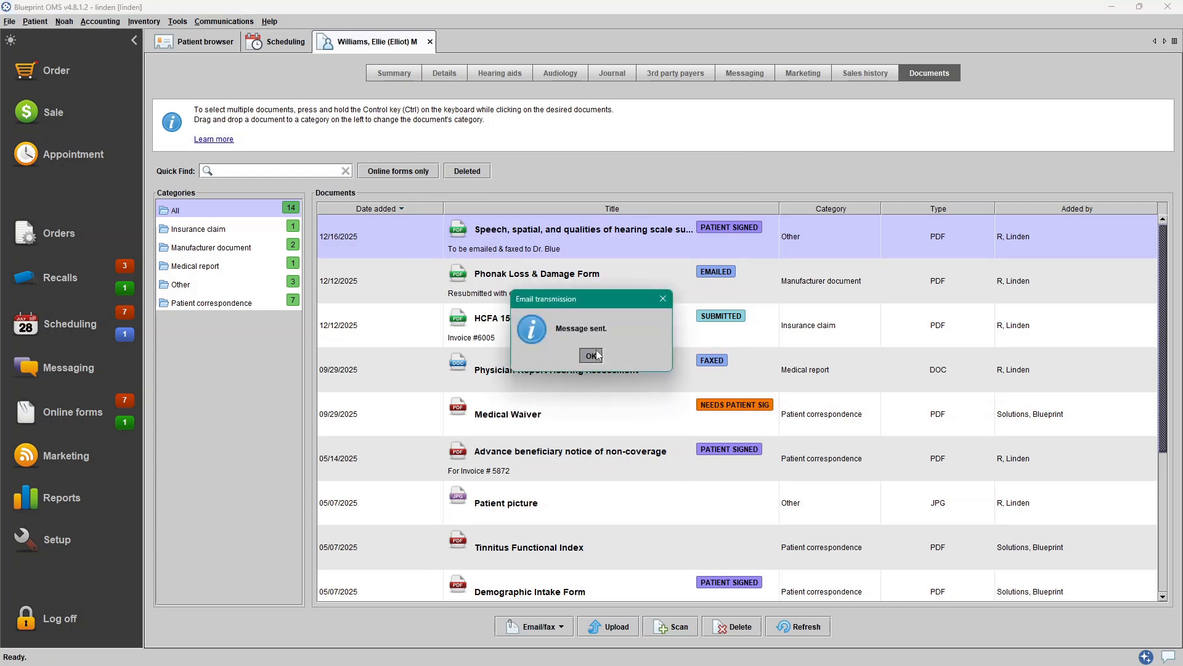
pyautogui.click(596, 350)
# - Review the email entry in the patient's journal
pyautogui.click(622, 77)
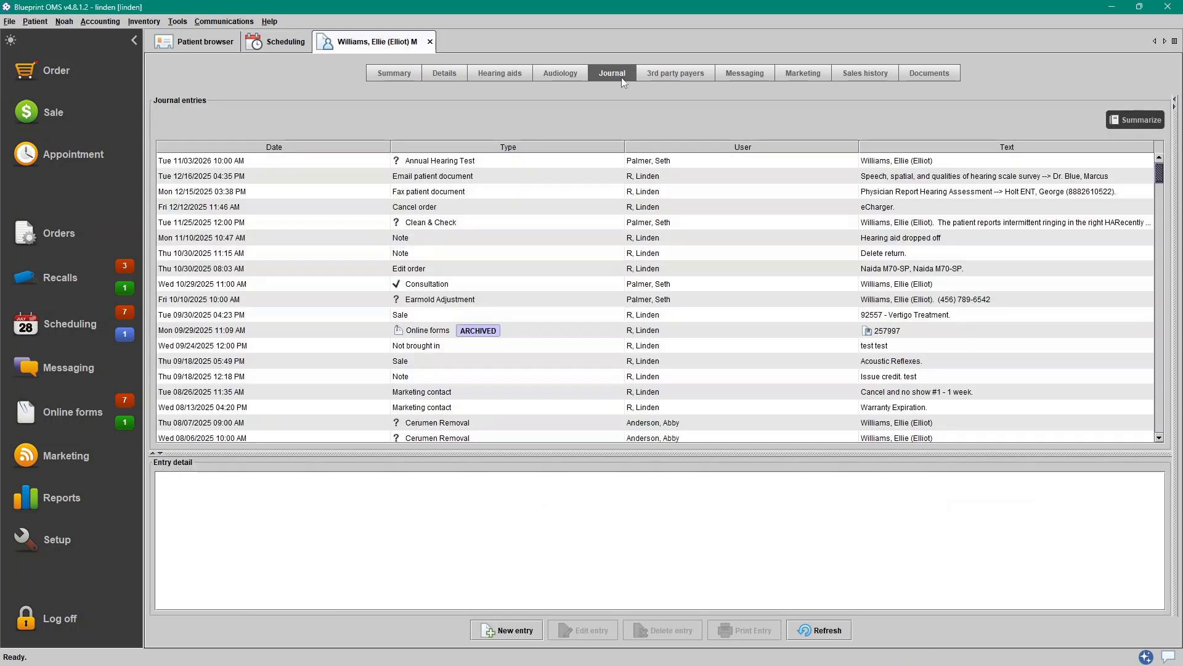
pyautogui.click(545, 176)
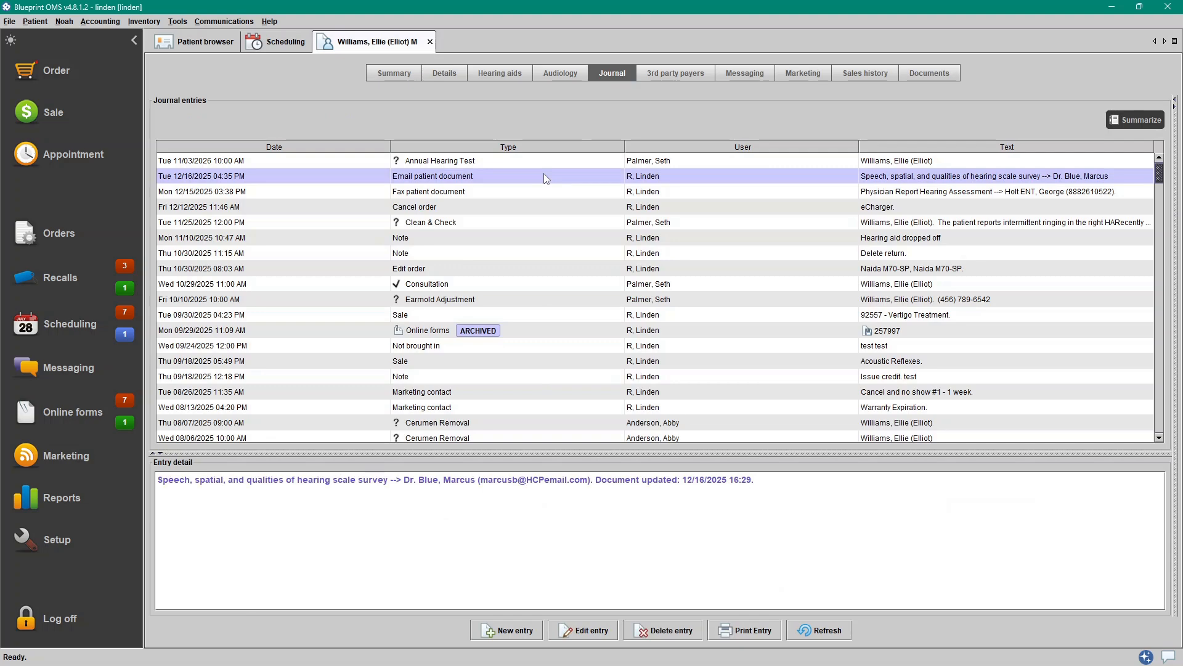
pyautogui.doubleClick(545, 177)
# - Start faxing the survey to the healthcare provider and begin the body with 'Please see attached the' followed by the survey title
pyautogui.rightClick(576, 241)
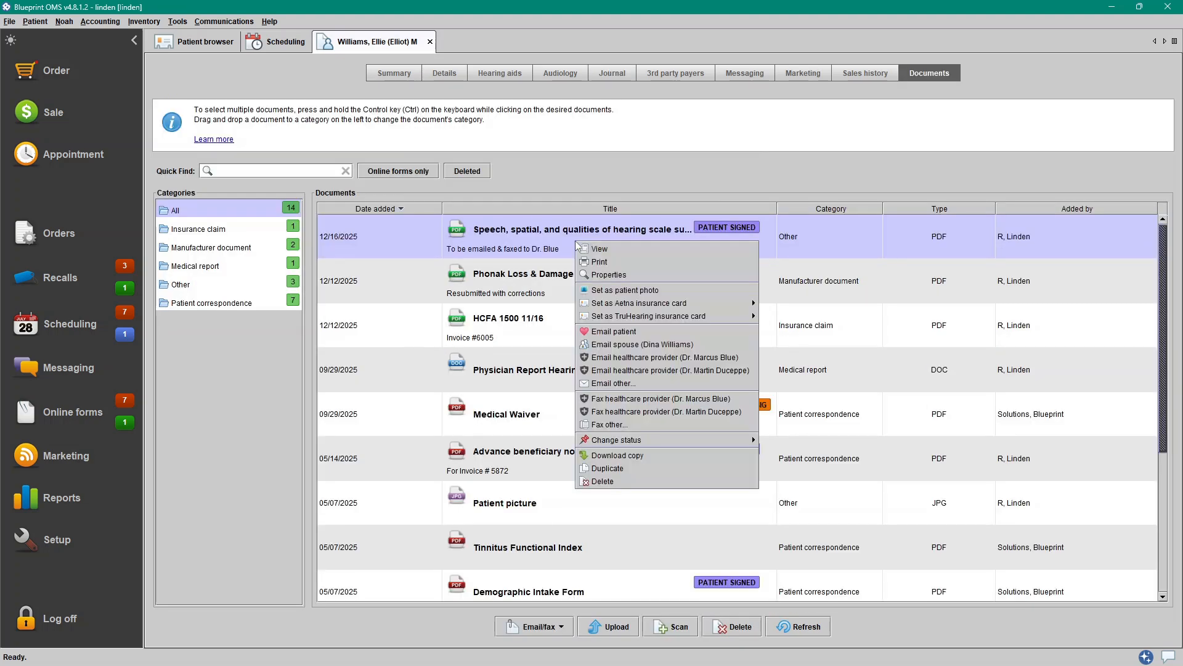
pyautogui.click(650, 400)
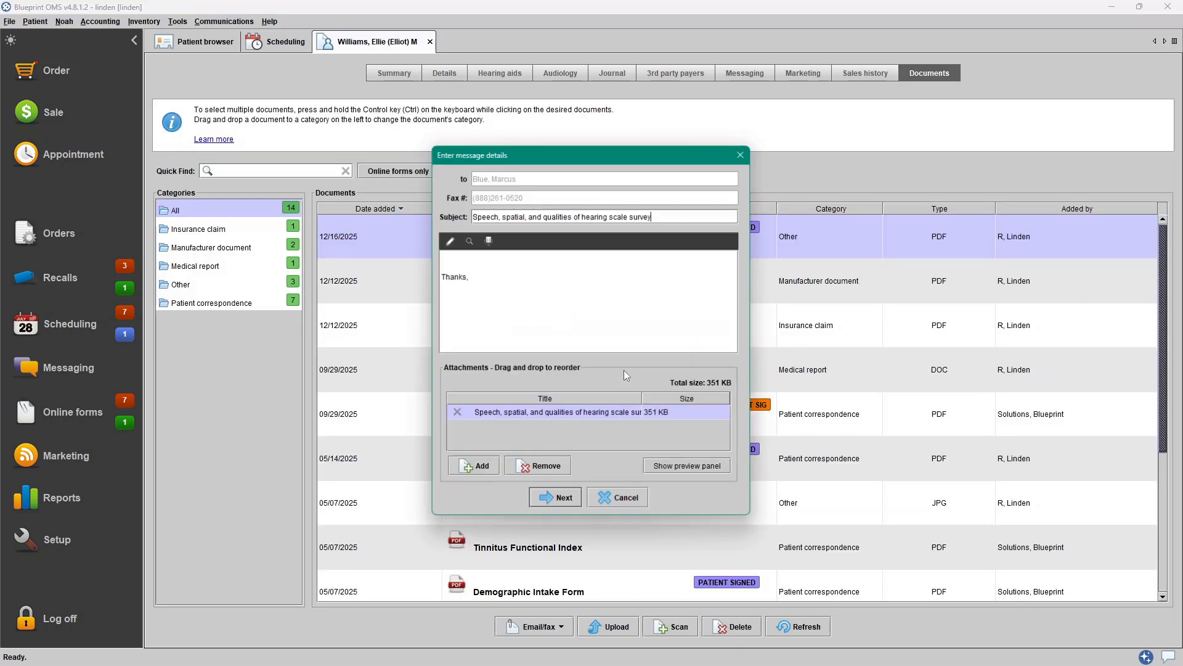
pyautogui.write('Please see attached the')
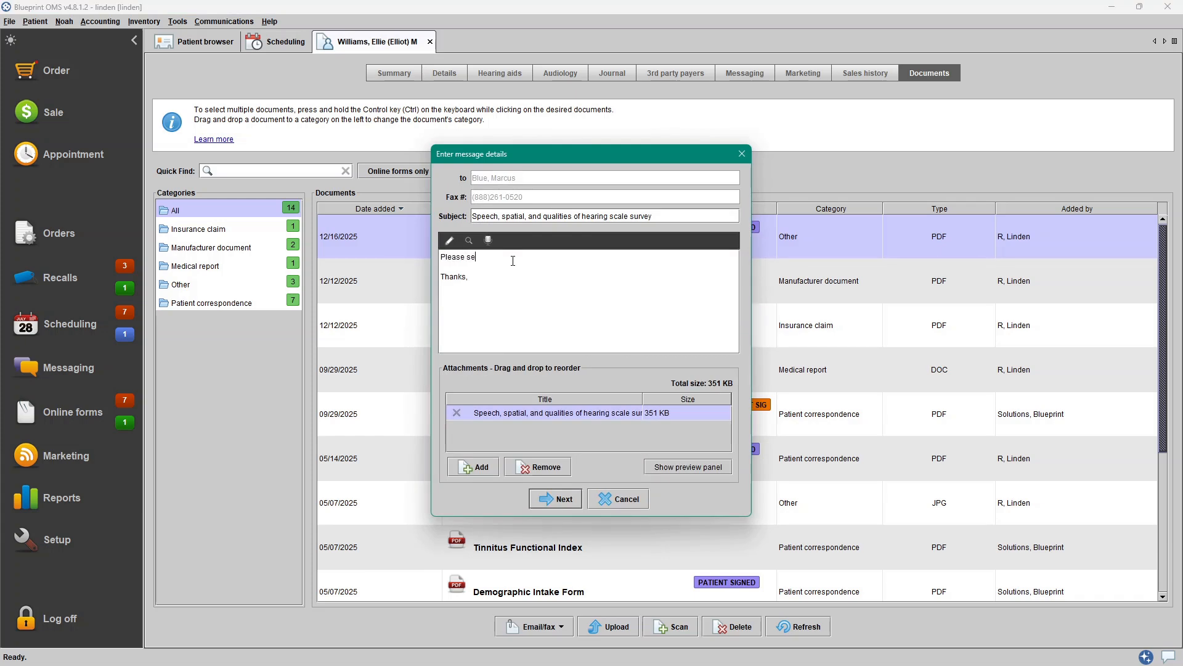
pyautogui.tripleClick(561, 216)
pyautogui.hotkey('ctrl', 'c')
pyautogui.click(561, 254)
pyautogui.hotkey('ctrl', 'v')
# - Continue the fax body with 'This document was also sent to your email. Please don't hesitate to reach out with any questions.', fixing the typo
pyautogui.write('. Do')
pyautogui.press('BackSpace')
pyautogui.press('BackSpace')
pyautogui.write('This document was also sent to your ema')
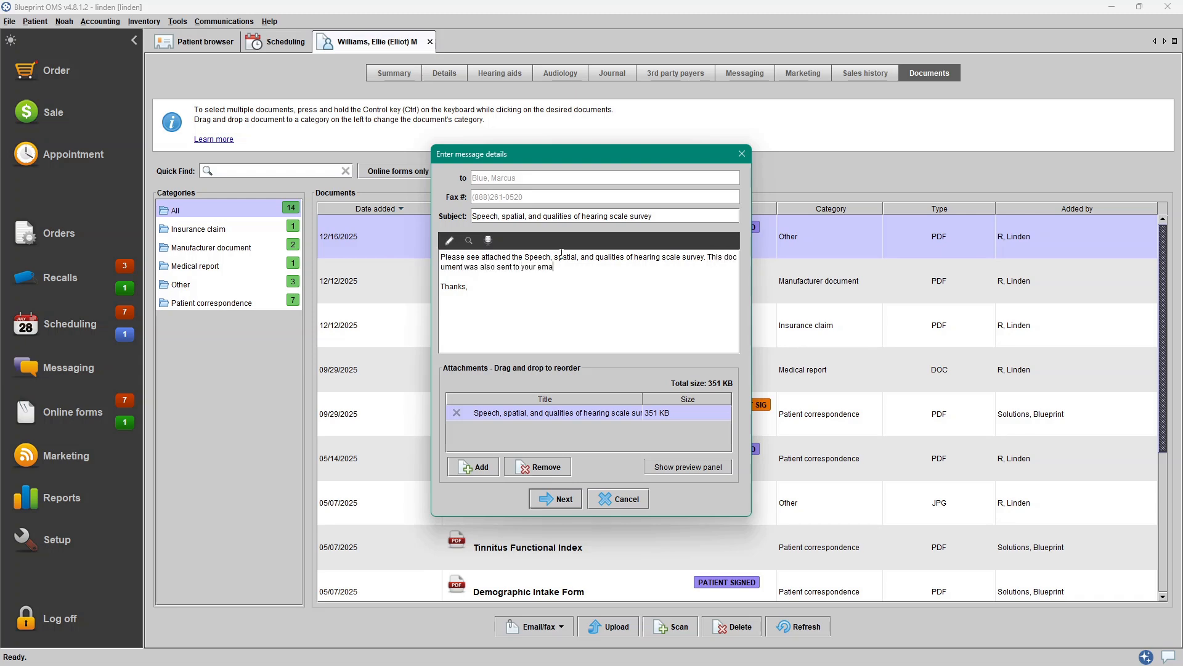
pyautogui.write("il. Please don't heistate to reach out with any questions.")
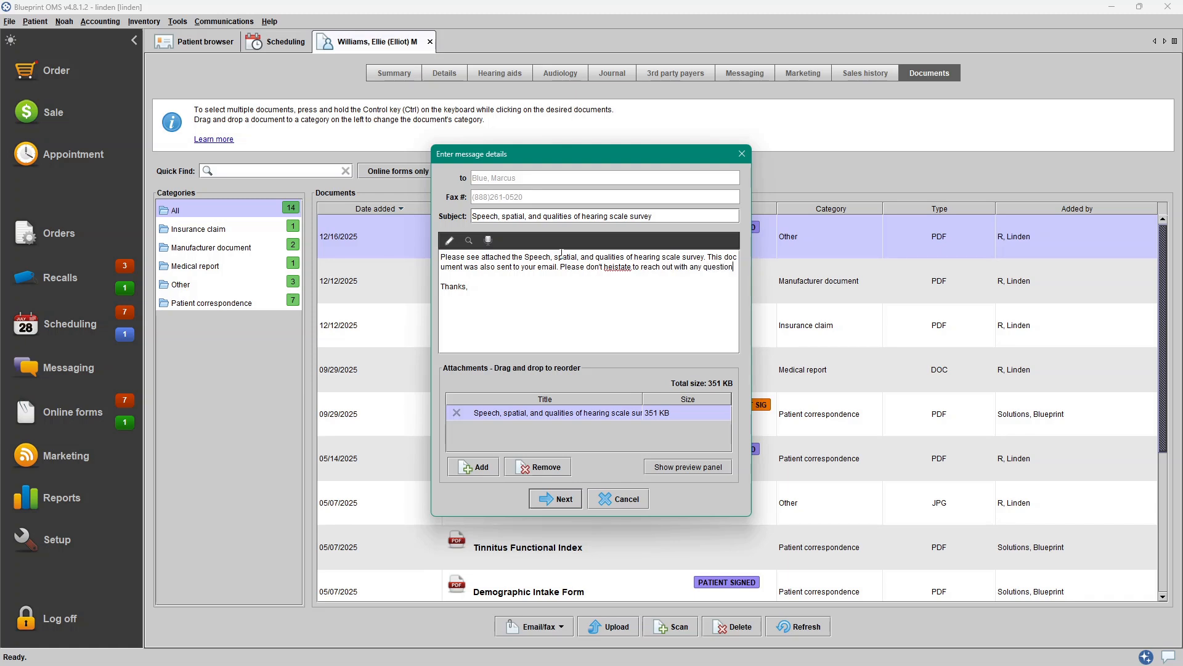
pyautogui.rightClick(618, 267)
pyautogui.click(627, 275)
# - Sign the fax message with the clinician's name and continue to the cover page options
pyautogui.click(551, 344)
pyautogui.press('Return')
pyautogui.write('Dr. Anderson')
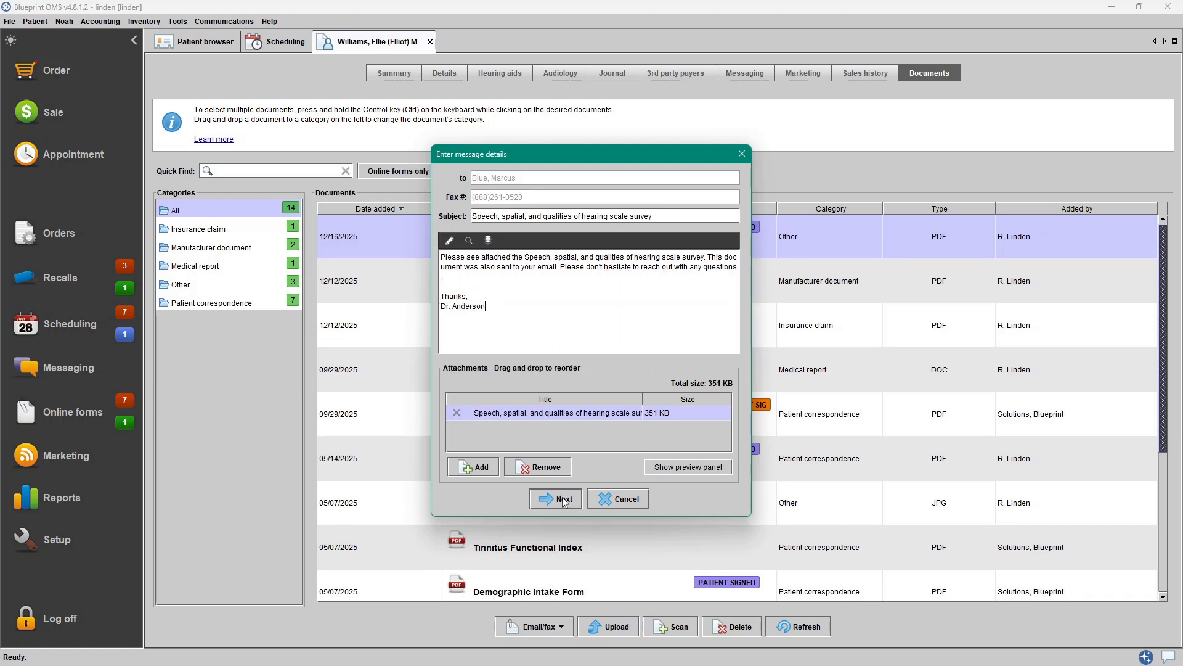
pyautogui.click(563, 501)
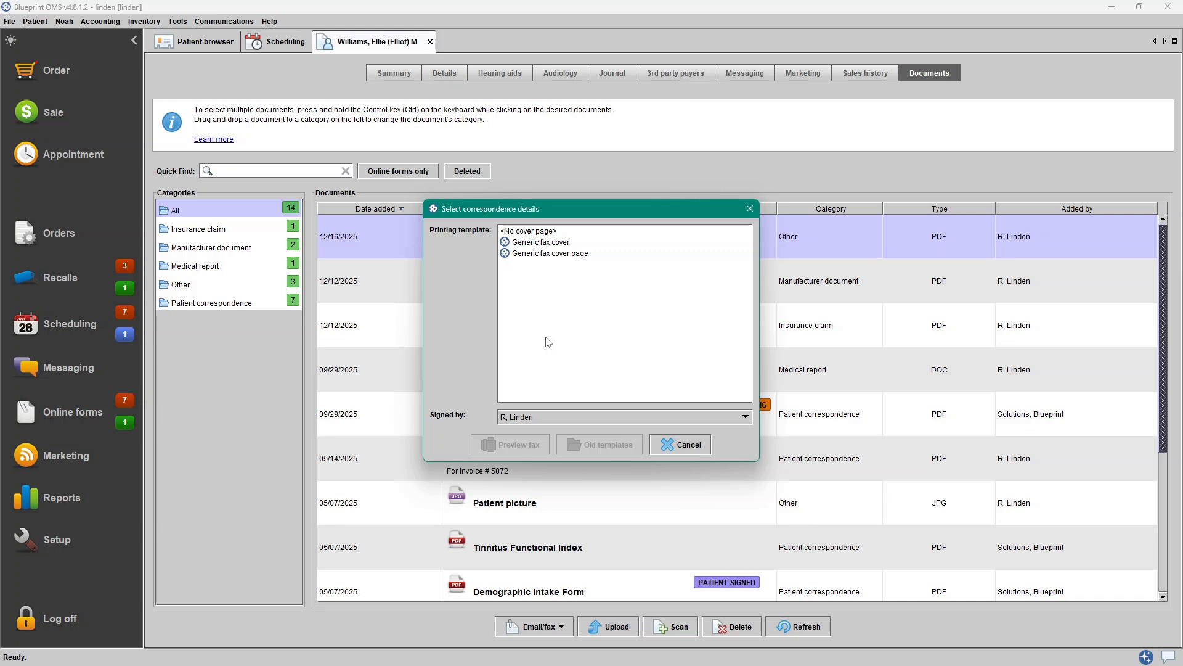
# - Choose the Generic fax cover template, set the clinician as signer, and preview the fax
pyautogui.click(554, 243)
pyautogui.click(532, 415)
pyautogui.scroll(5, 535, 438)
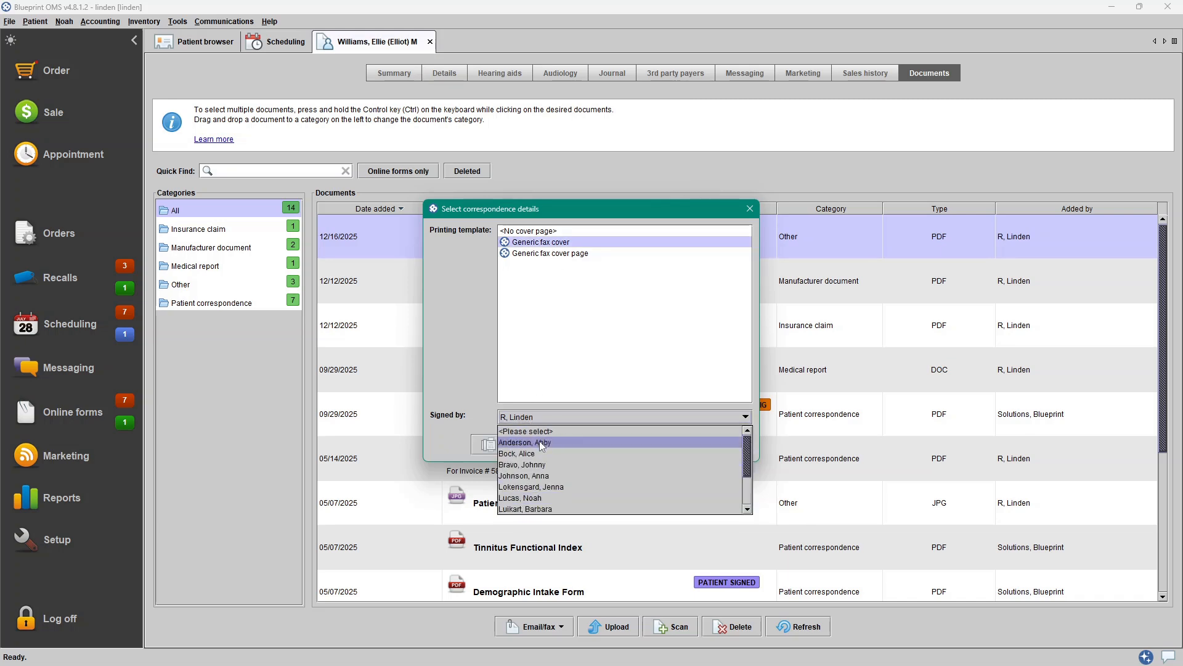
pyautogui.click(538, 434)
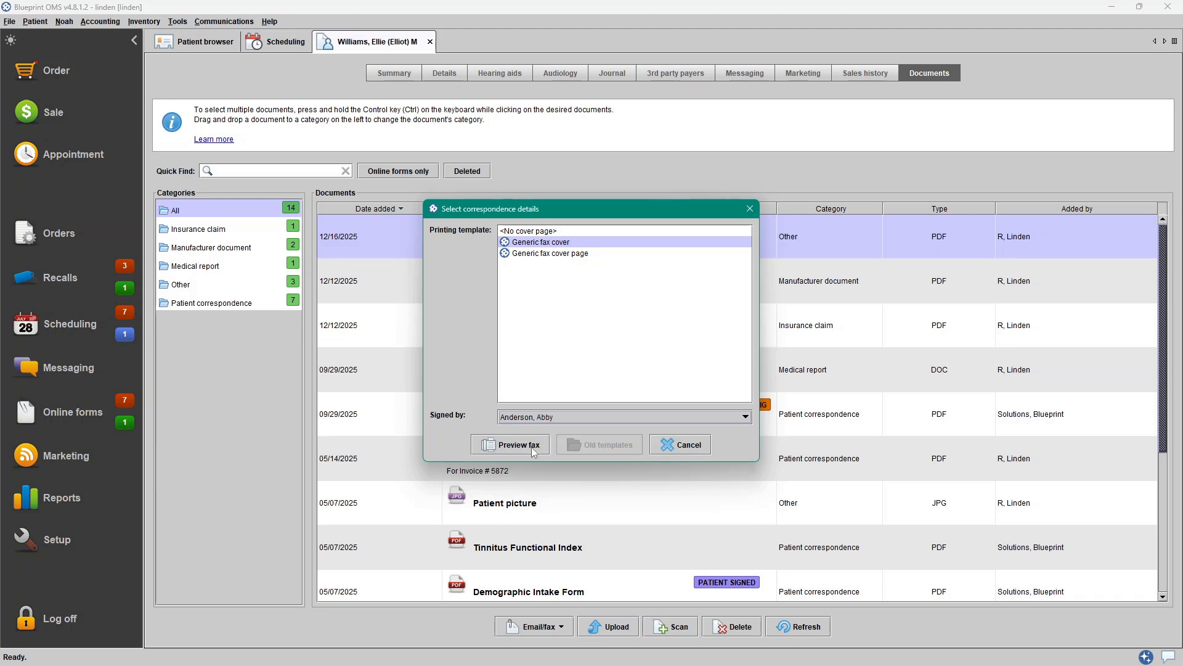
pyautogui.click(531, 446)
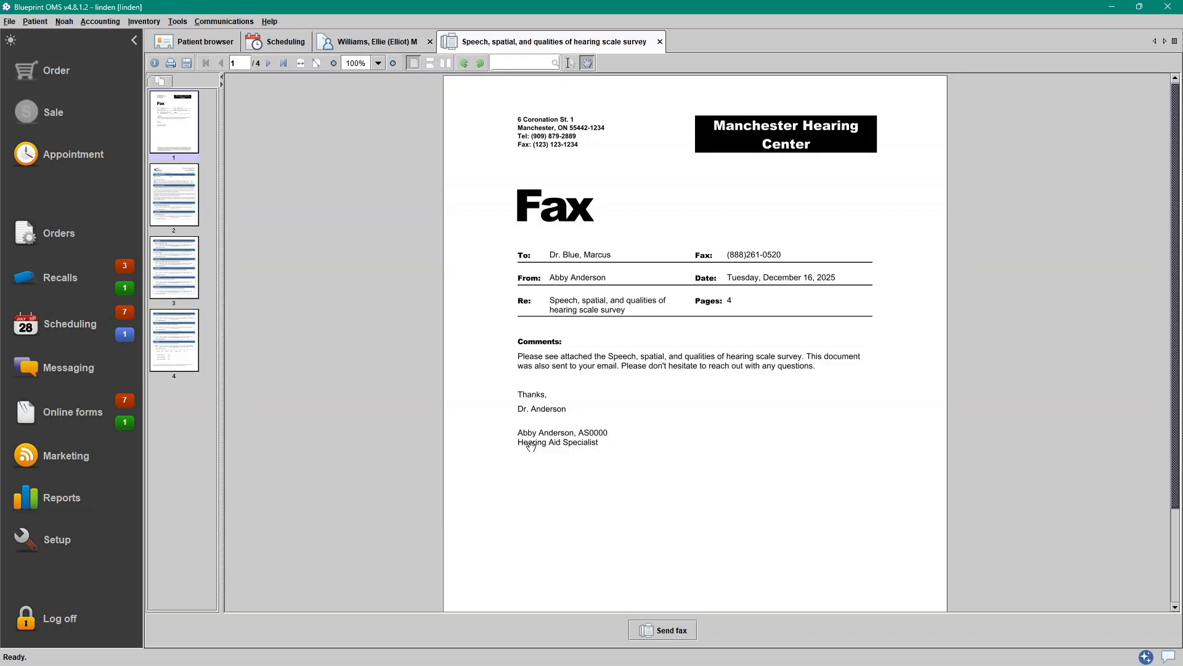
# - Page through the fax preview and send the fax, dismissing the disclaimer
pyautogui.scroll(-3, 531, 447)
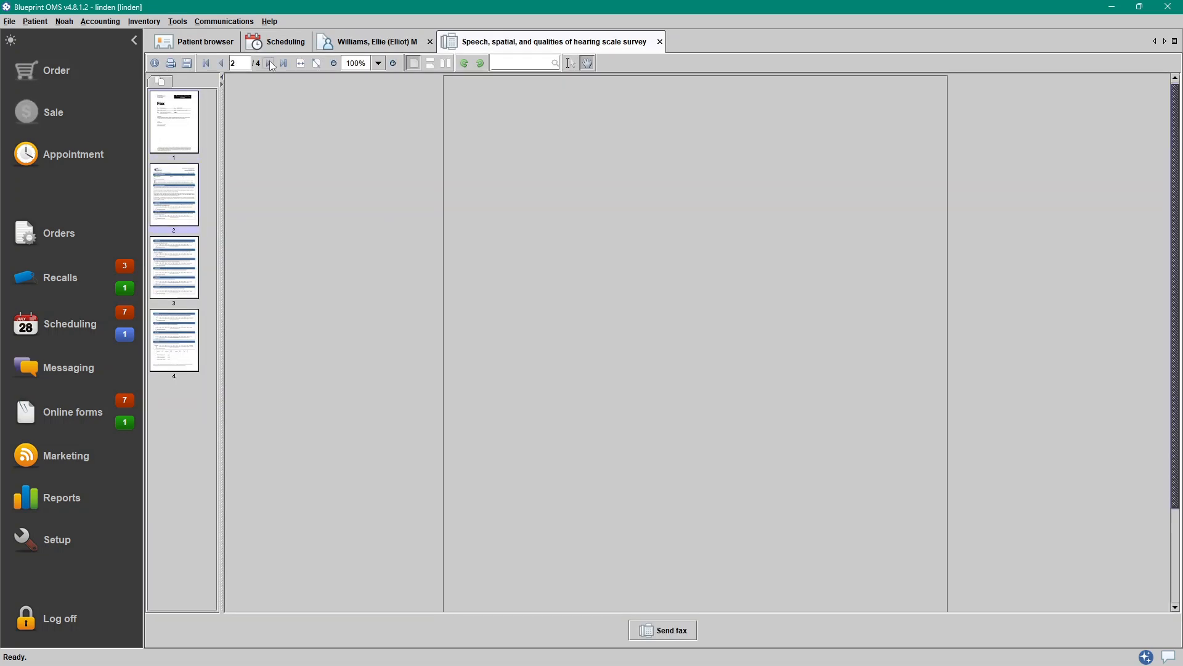
pyautogui.click(269, 64)
pyautogui.click(269, 63)
pyautogui.click(269, 64)
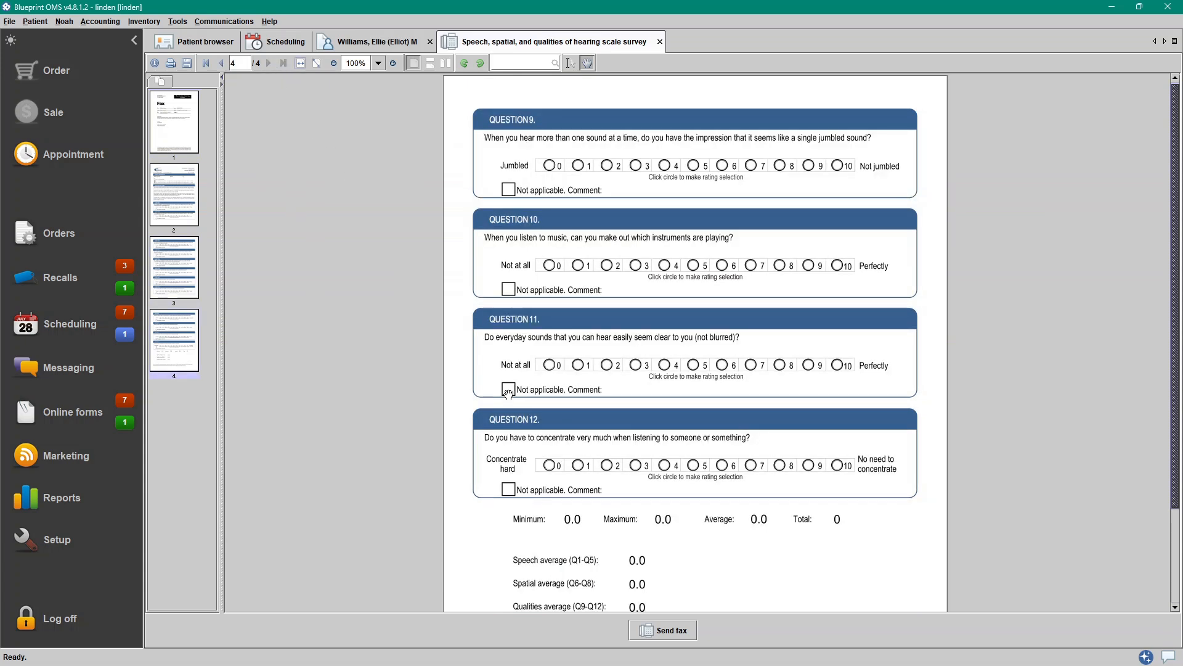
pyautogui.click(691, 635)
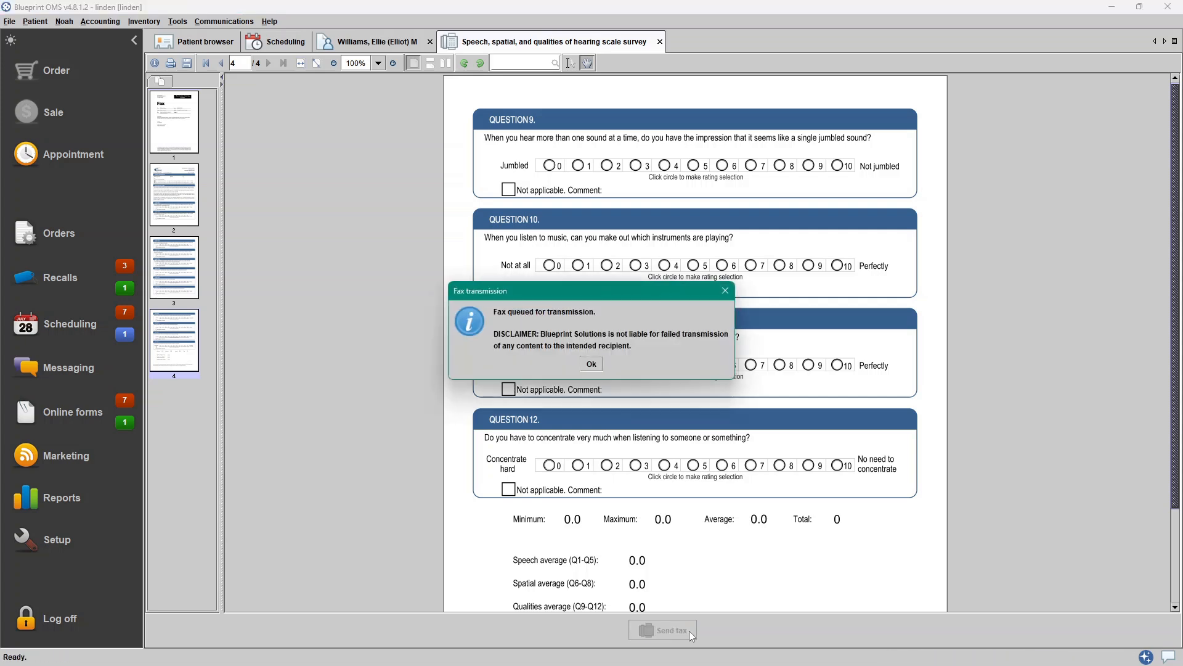
pyautogui.click(592, 363)
# - Check the new fax entry in the patient's journal
pyautogui.click(388, 48)
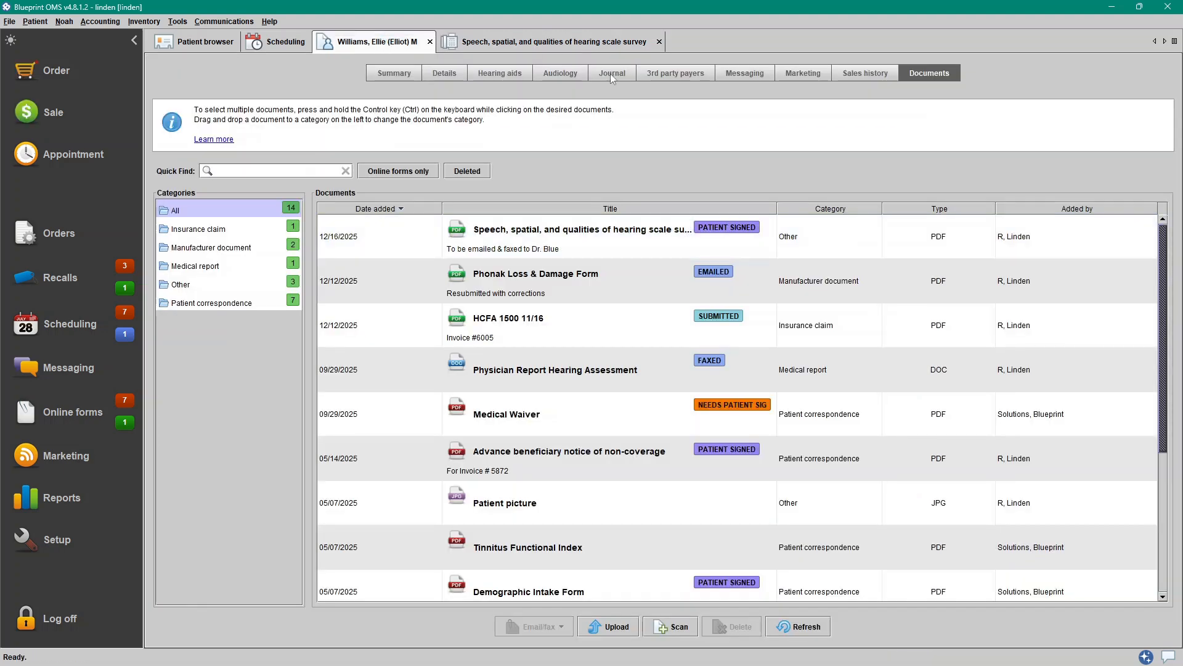
pyautogui.click(612, 73)
pyautogui.click(500, 175)
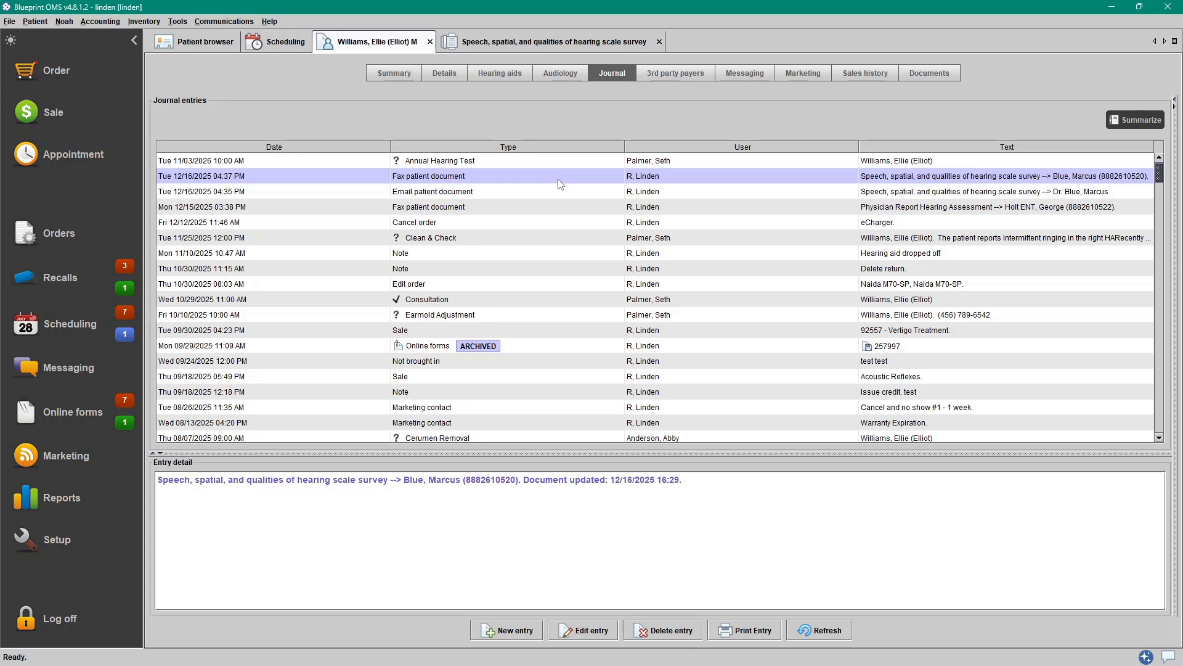
# - Open the fax outbox for the Manchester location
pyautogui.click(220, 21)
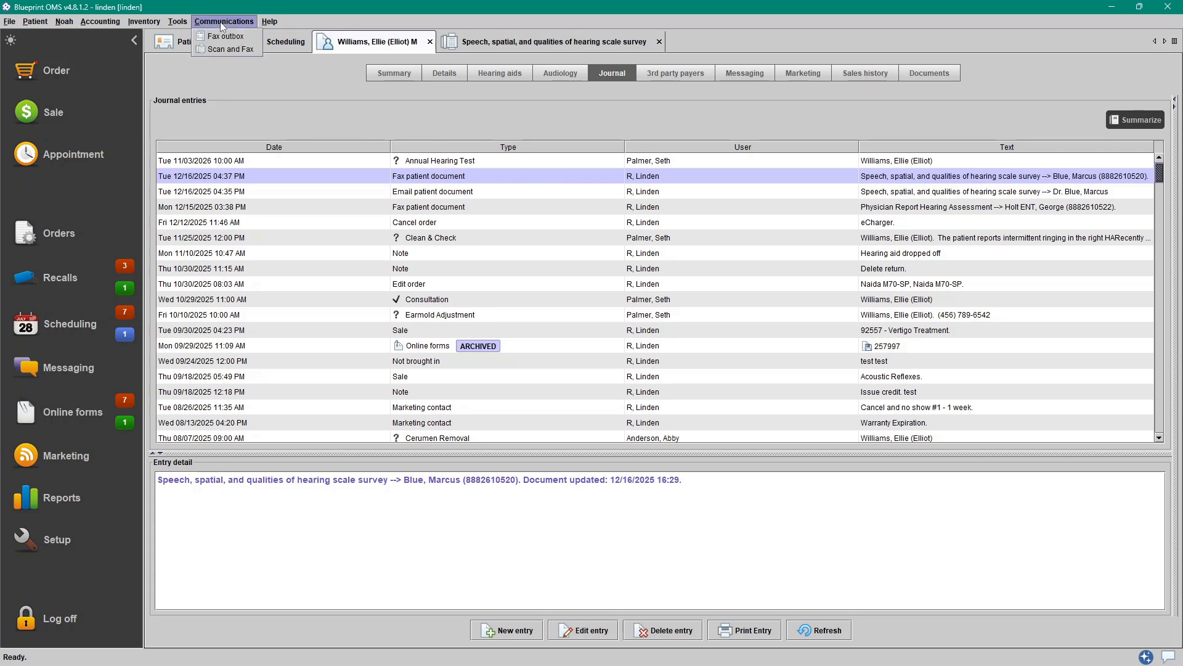
pyautogui.click(251, 35)
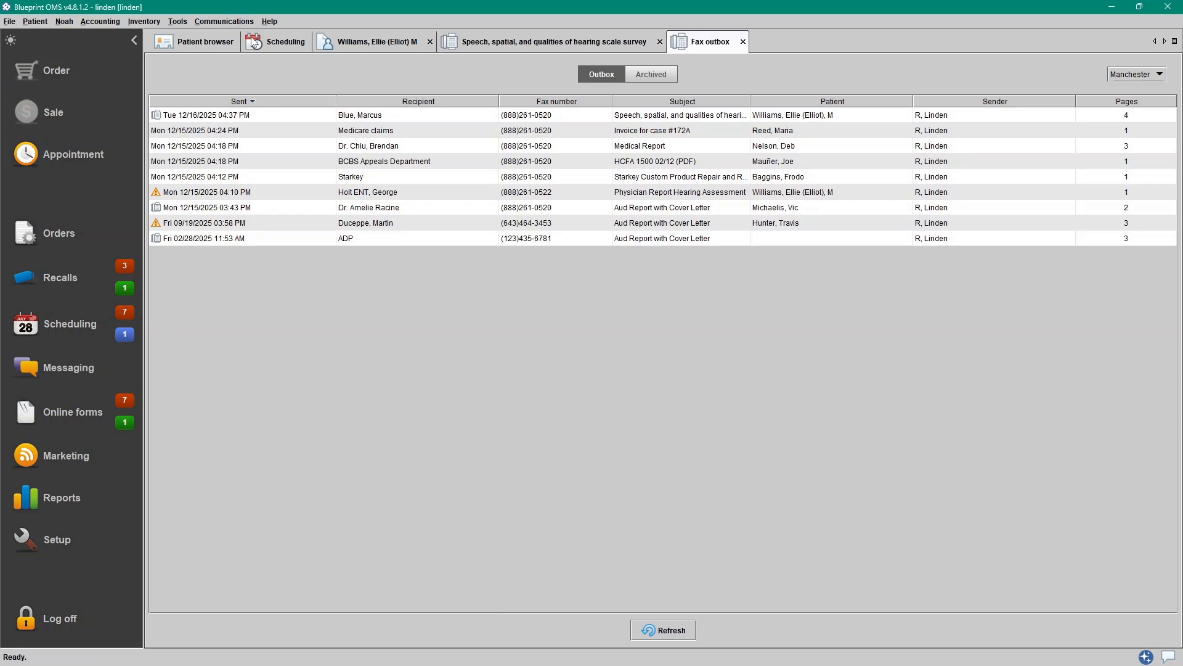
pyautogui.click(1153, 78)
pyautogui.click(1153, 78)
# - Sort the outbox faxes by patient, then back by sent date
pyautogui.click(849, 105)
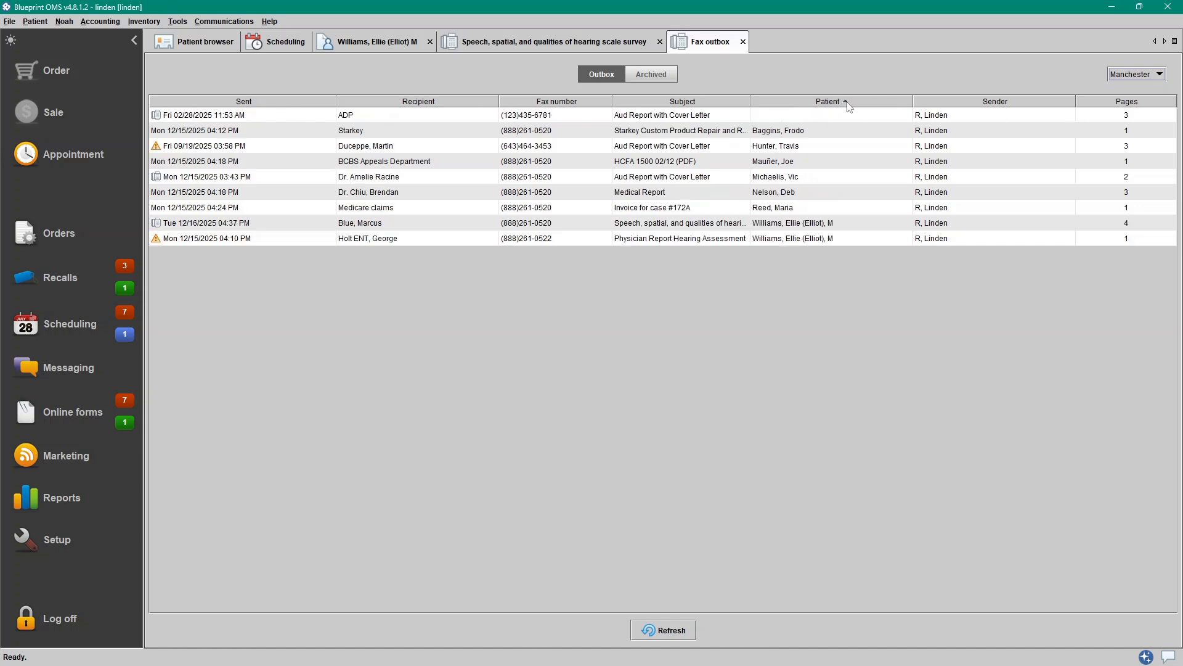
pyautogui.click(848, 105)
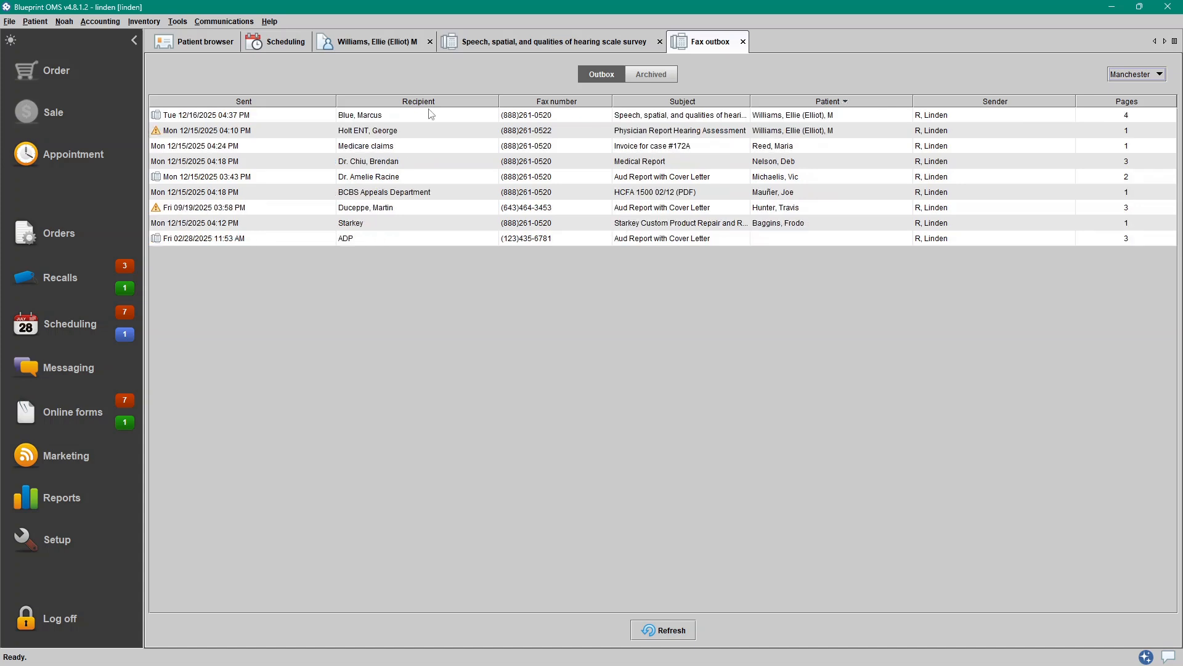
pyautogui.click(252, 107)
pyautogui.click(253, 108)
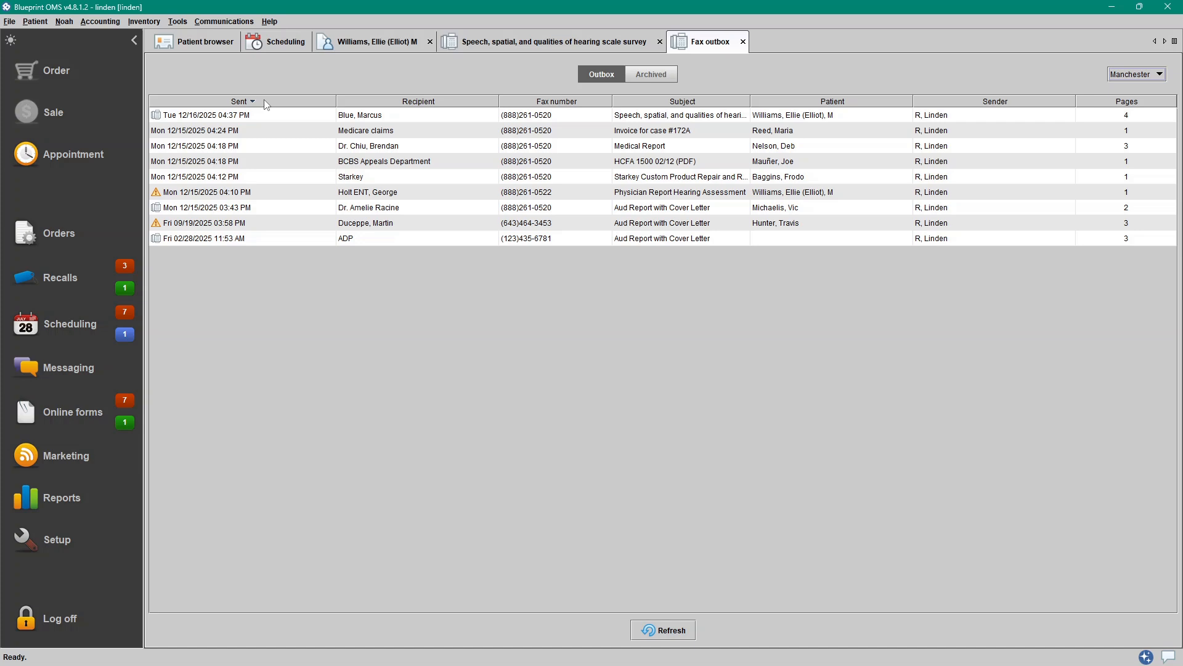
# - Select individual outbox faxes and open the action menu for one, closing it without choosing anything
pyautogui.click(167, 119)
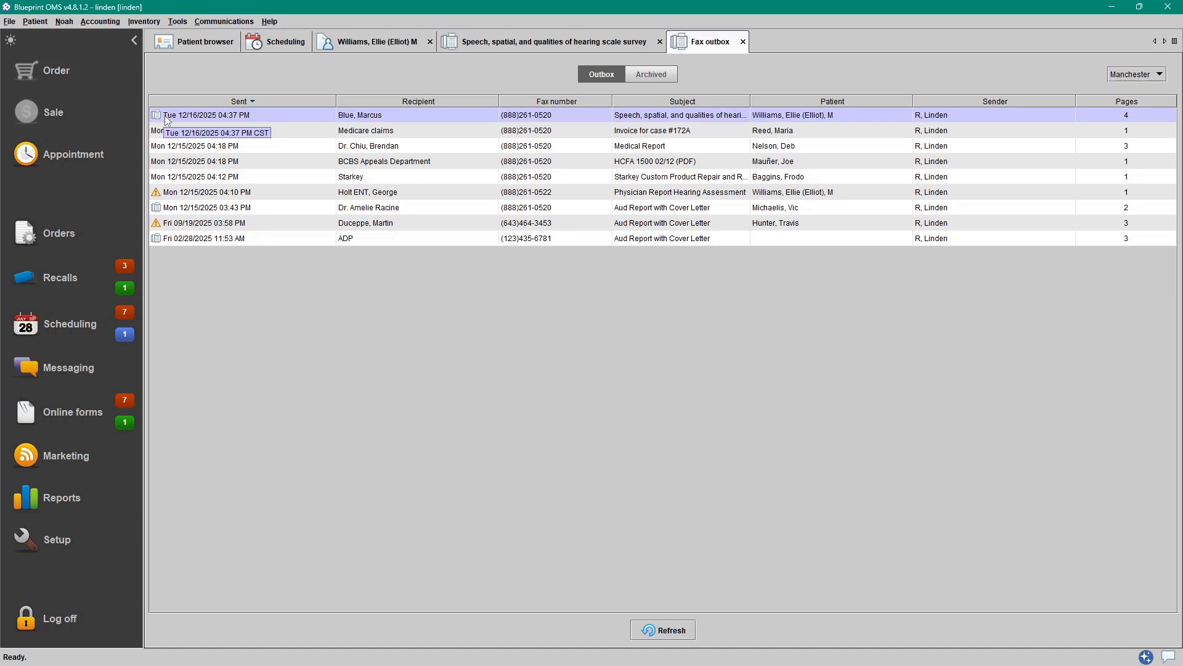
pyautogui.click(170, 132)
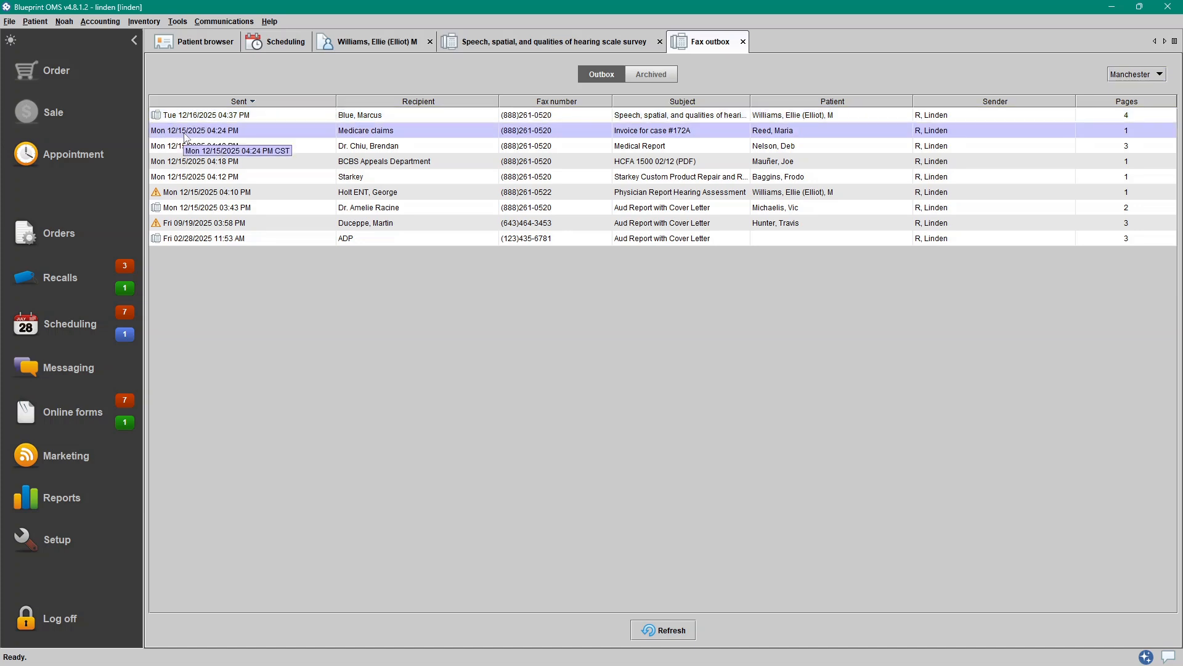
pyautogui.click(169, 194)
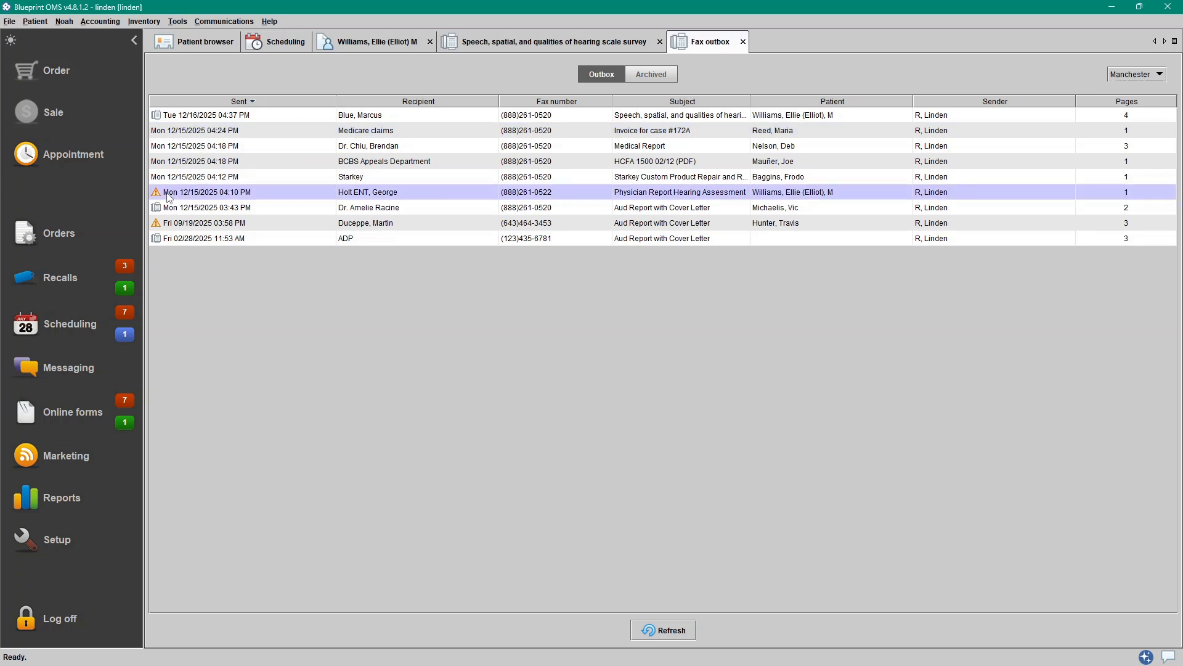
pyautogui.rightClick(298, 131)
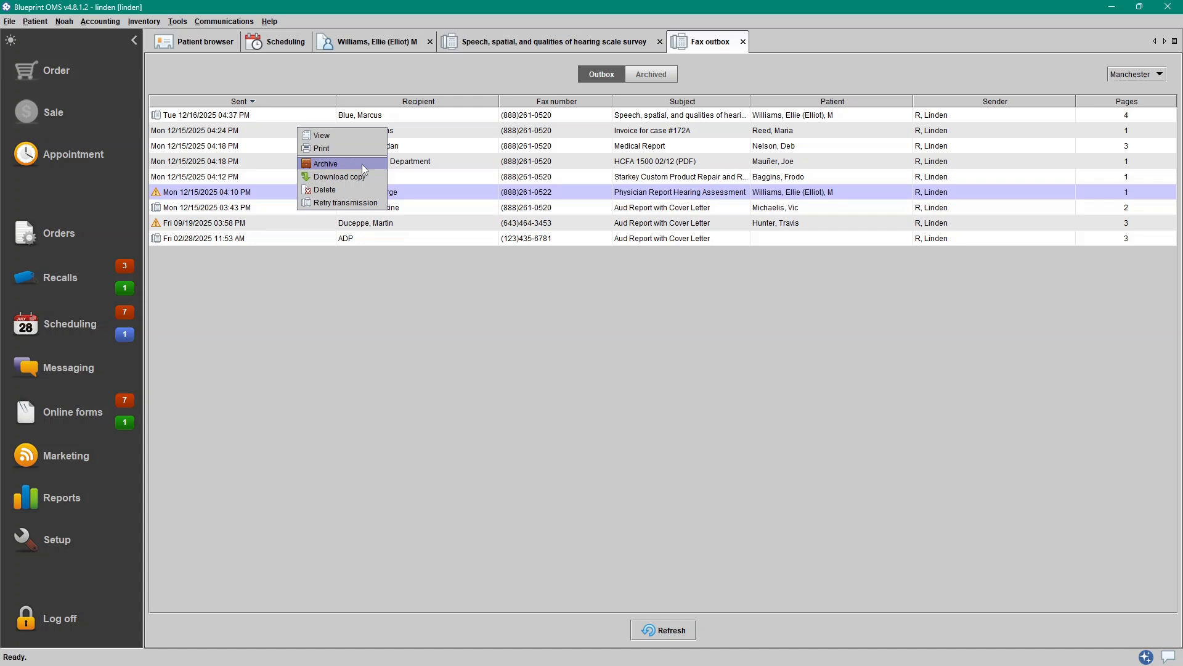
pyautogui.click(285, 188)
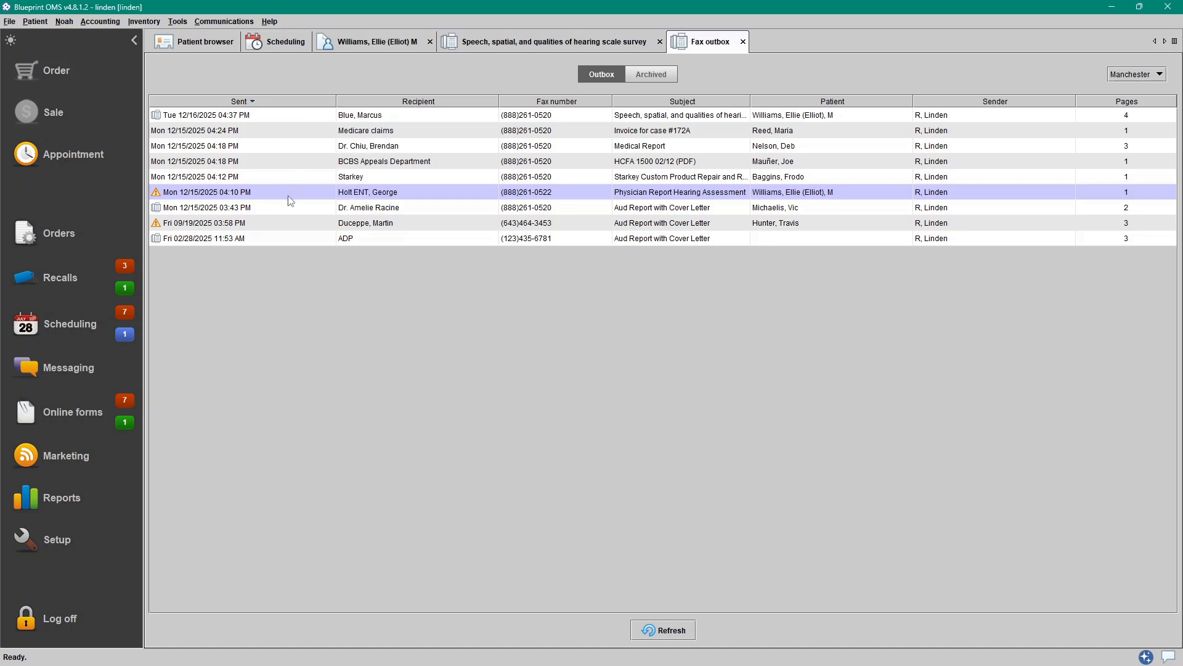
# - Select a range of outbox faxes, then switch to the list of archived faxes
pyautogui.keyDown('ctrl'); pyautogui.click(291, 209); pyautogui.keyUp('ctrl')
pyautogui.click(308, 163)
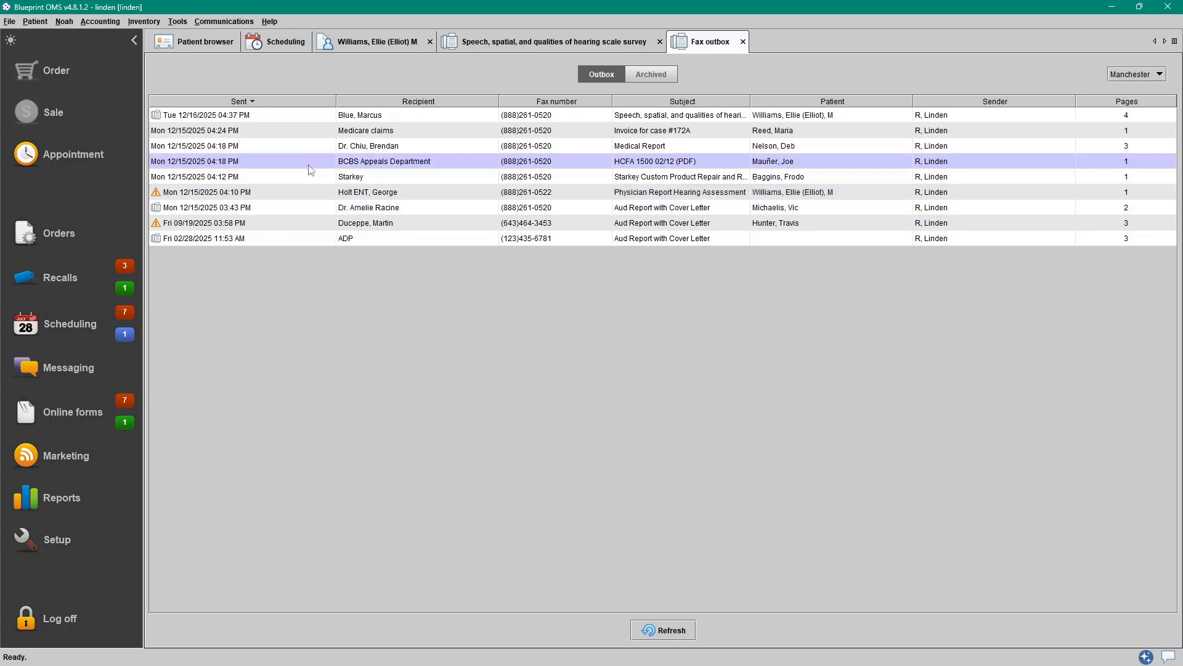
pyautogui.keyDown('shift'); pyautogui.click(301, 242); pyautogui.keyUp('shift')
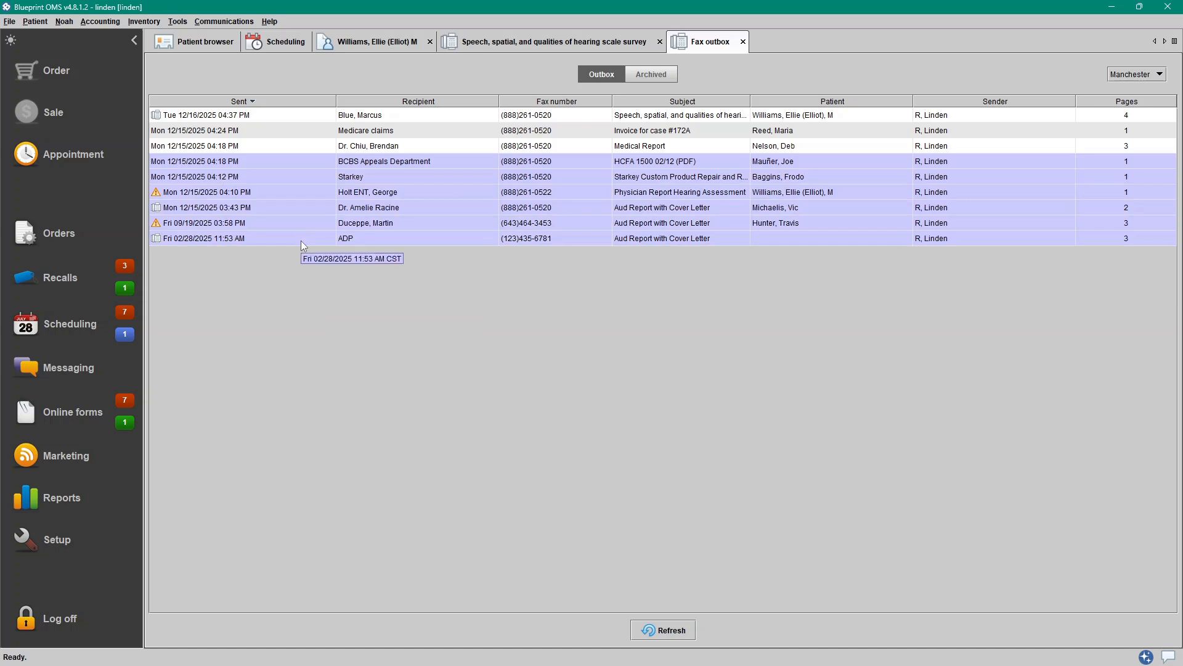
pyautogui.click(325, 164)
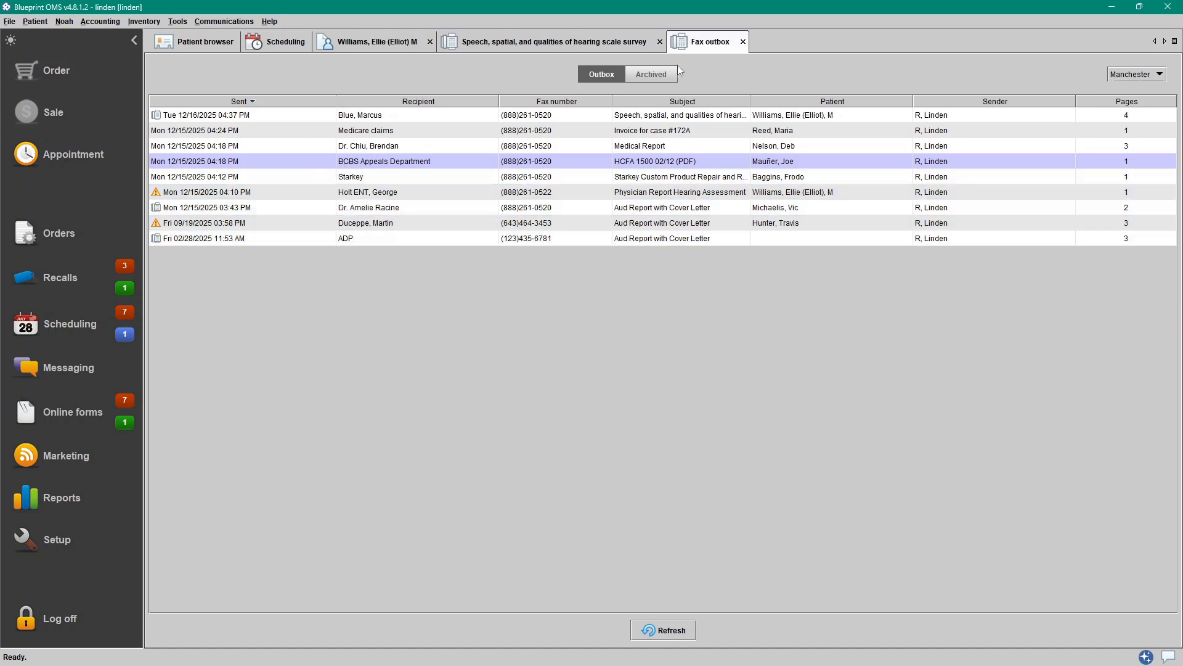
pyautogui.click(645, 77)
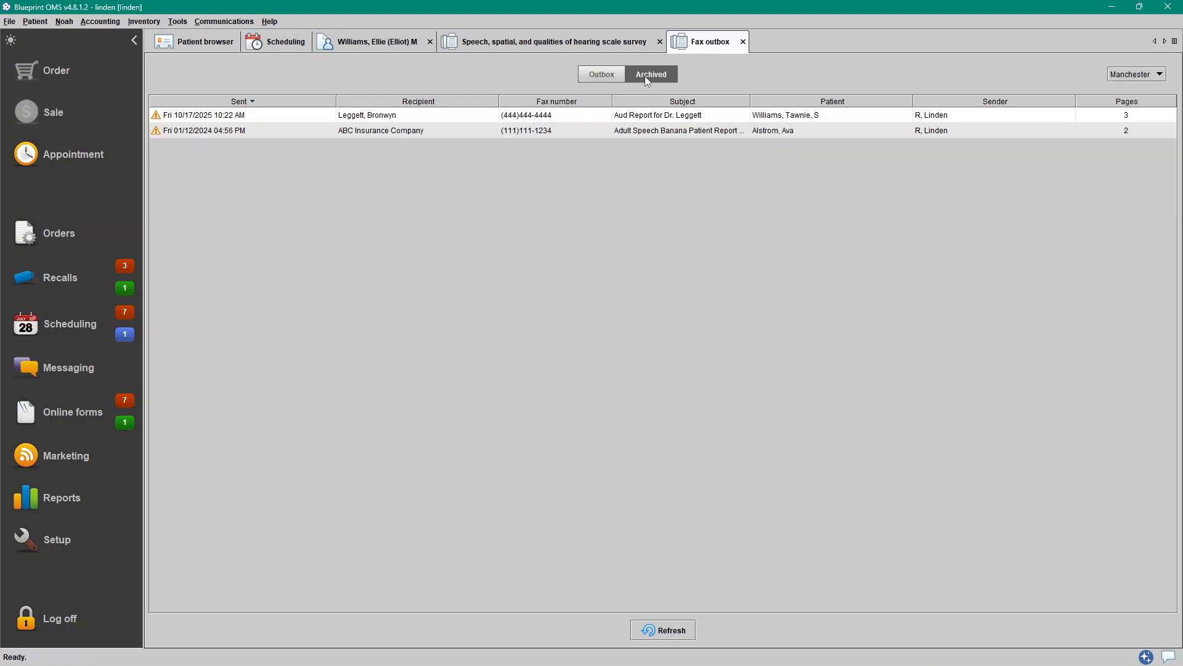